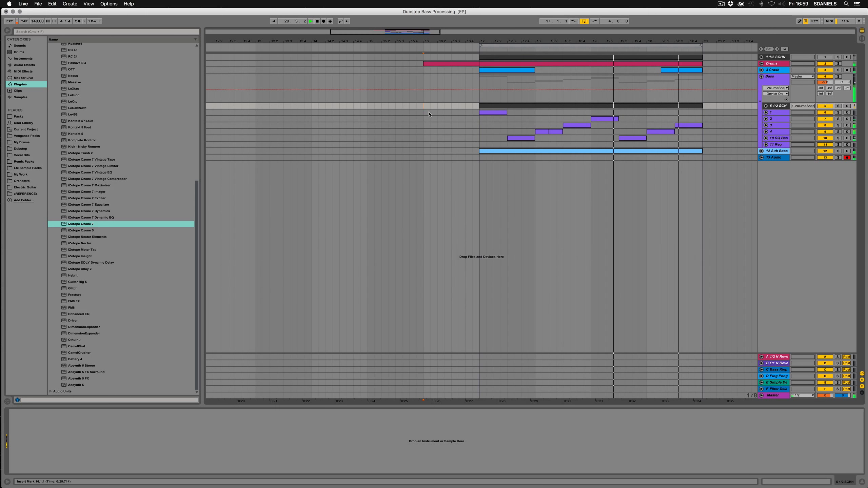
- Stop playback and unfold bass tracks 1 and 2, showing all of track 1's automation lanes
{"action": "key", "text": "space"}
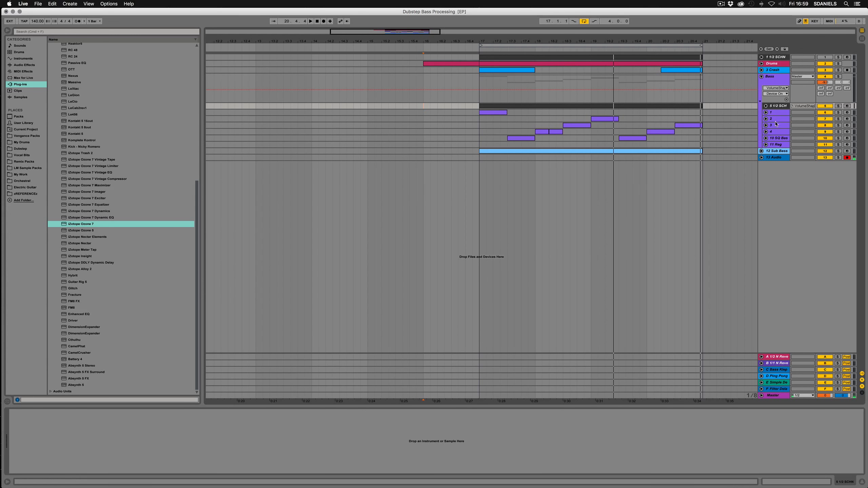
{"action": "left_click", "coordinate": [766, 113]}
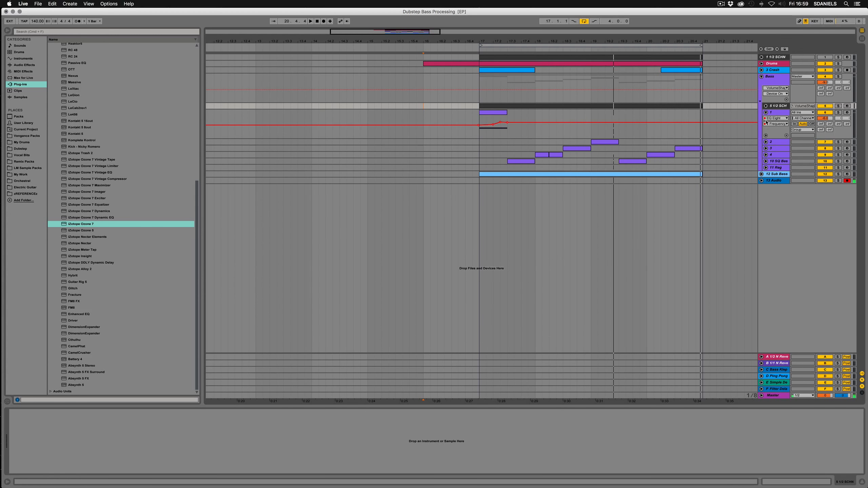
{"action": "left_click", "coordinate": [766, 142]}
{"action": "left_click", "coordinate": [766, 135]}
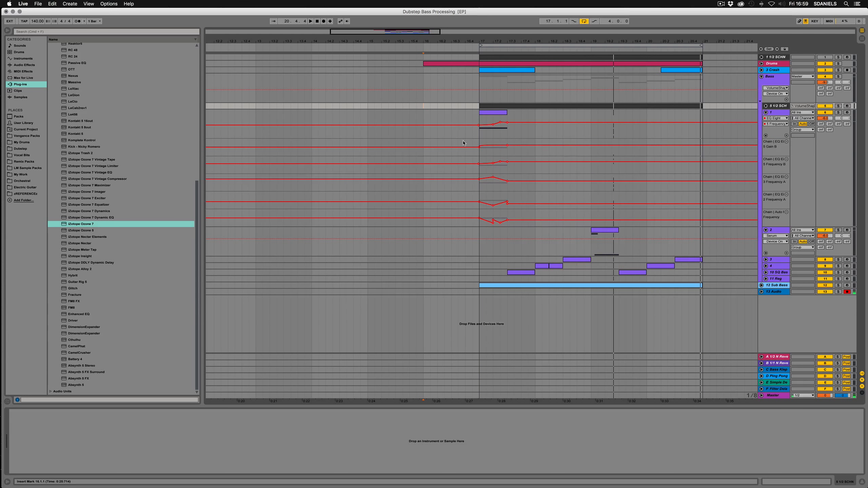
- Place the insert marker at 17.1.1 on track 1 and open its Serum synth to show the LFO 3 shape
{"action": "left_click", "coordinate": [485, 135]}
{"action": "left_click", "coordinate": [824, 118]}
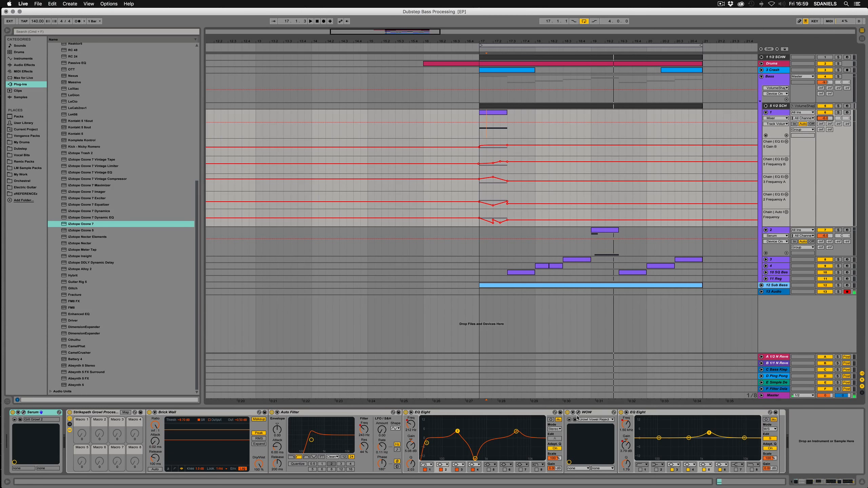
{"action": "left_click", "coordinate": [479, 144]}
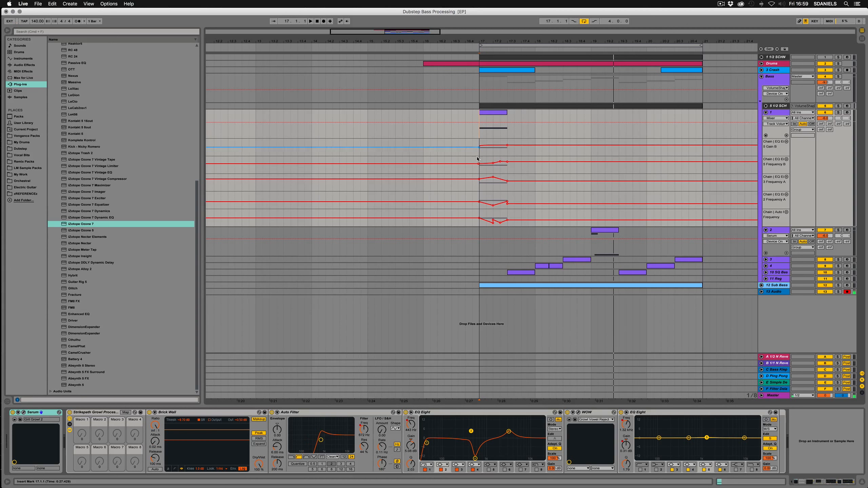
{"action": "left_click", "coordinate": [24, 412]}
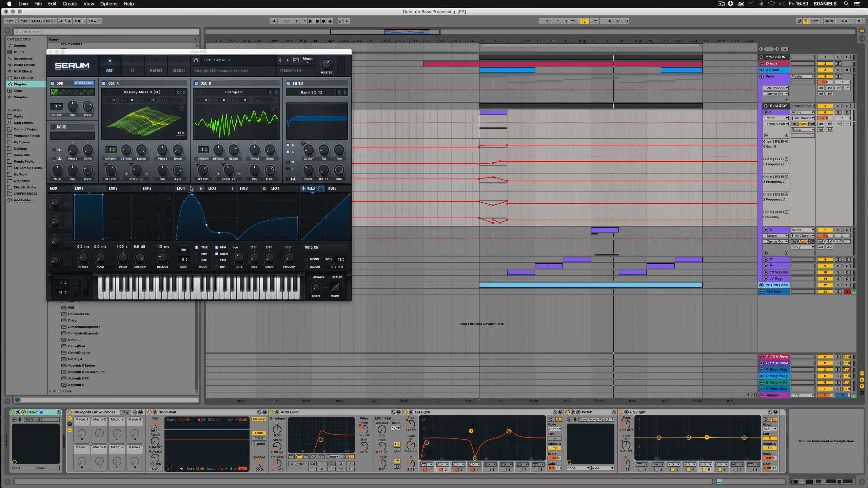
{"action": "left_click", "coordinate": [255, 190]}
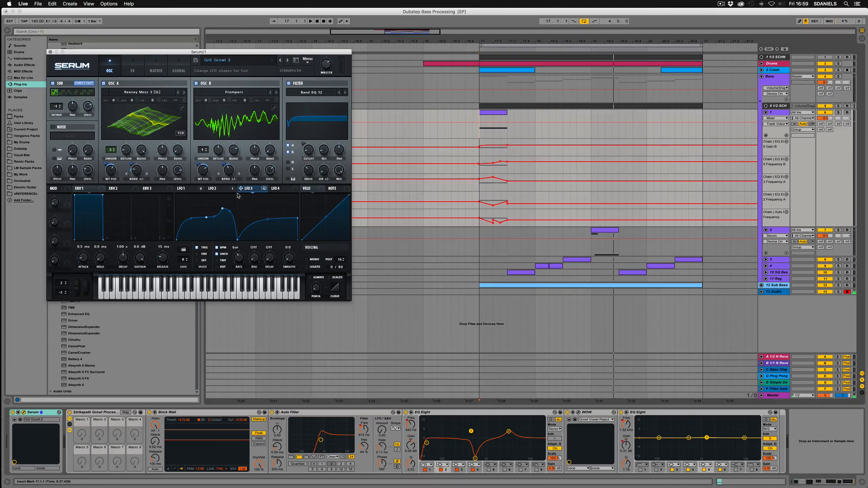
- Browse Serum's user presets in STRIKEPATH under Basic Dubstep Sounds Vol1, including the Grit Growl and Z Square 1 presets
{"action": "left_click", "coordinate": [231, 62]}
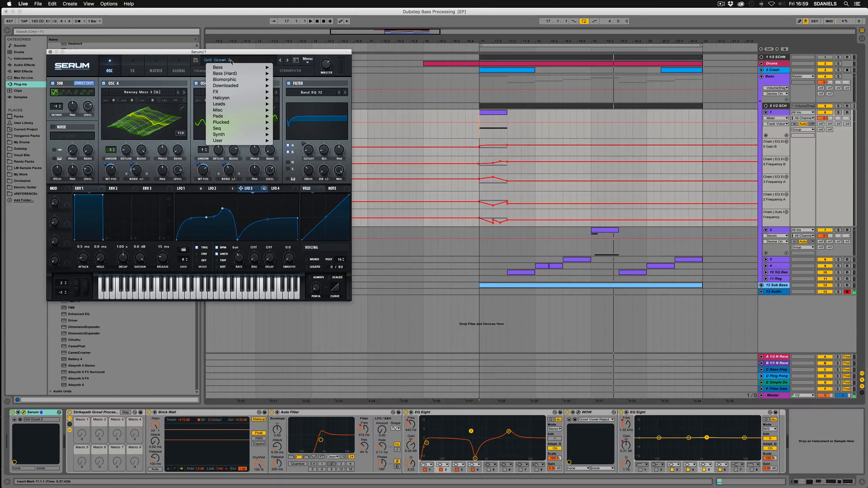
{"action": "mouse_move", "coordinate": [239, 144]}
{"action": "mouse_move", "coordinate": [307, 148]}
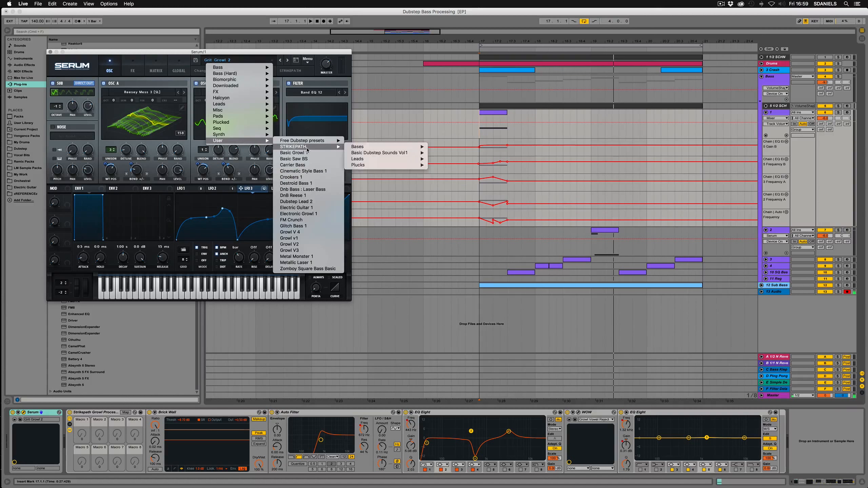
{"action": "mouse_move", "coordinate": [378, 154]}
{"action": "mouse_move", "coordinate": [410, 153]}
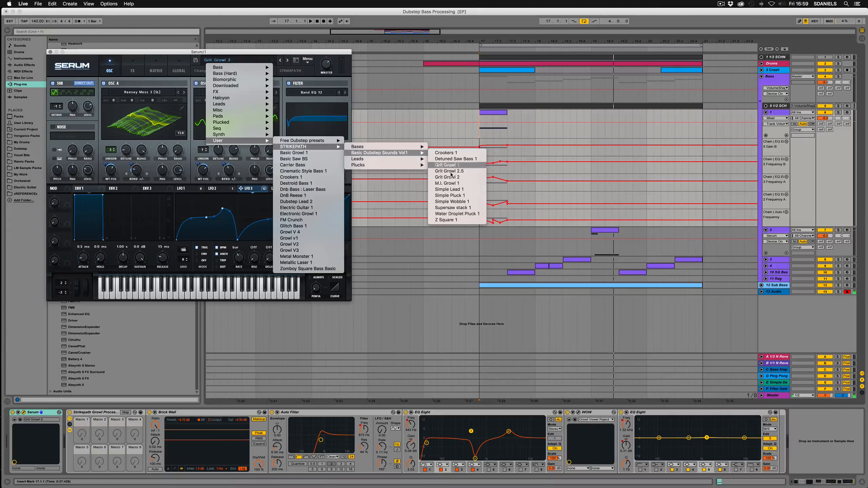
{"action": "left_click", "coordinate": [447, 220]}
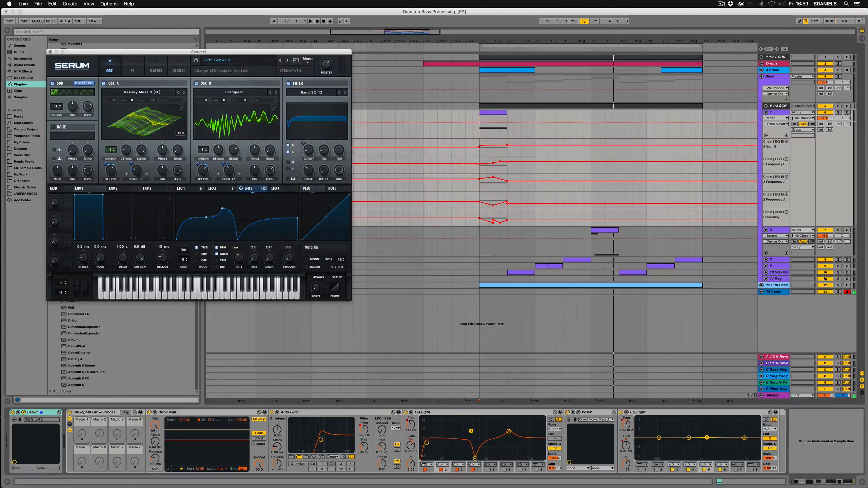
- Listen to track 10's clip at 17.3 in solo and switch the solo off again
{"action": "left_click", "coordinate": [795, 275]}
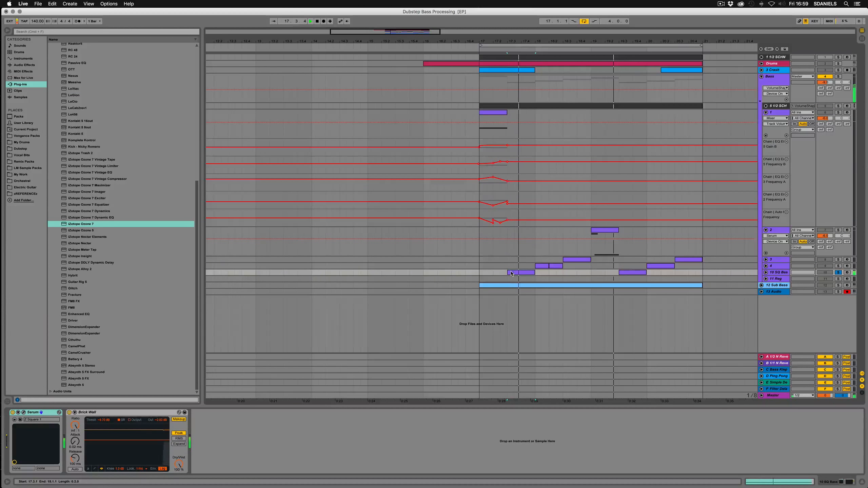
{"action": "left_click", "coordinate": [839, 272]}
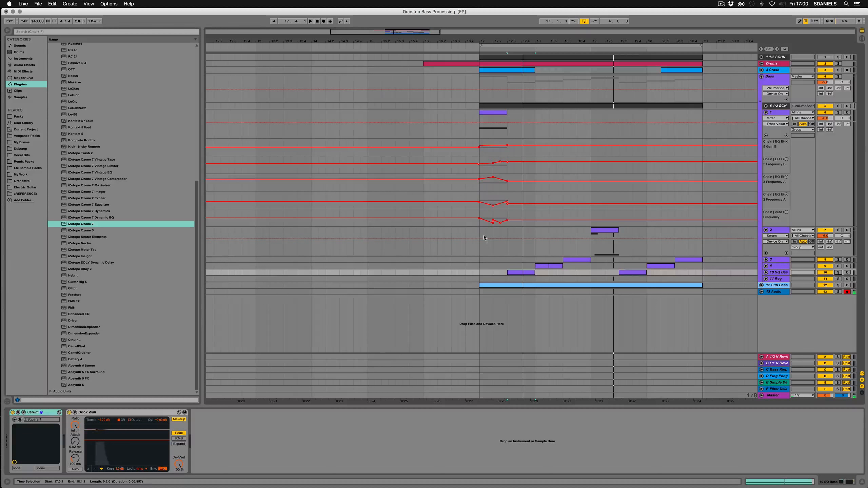
- Return to track 1's Serum and examine its effects, the LFO 1 and LFO 3 shapes, and the oscillators
{"action": "left_click", "coordinate": [484, 147]}
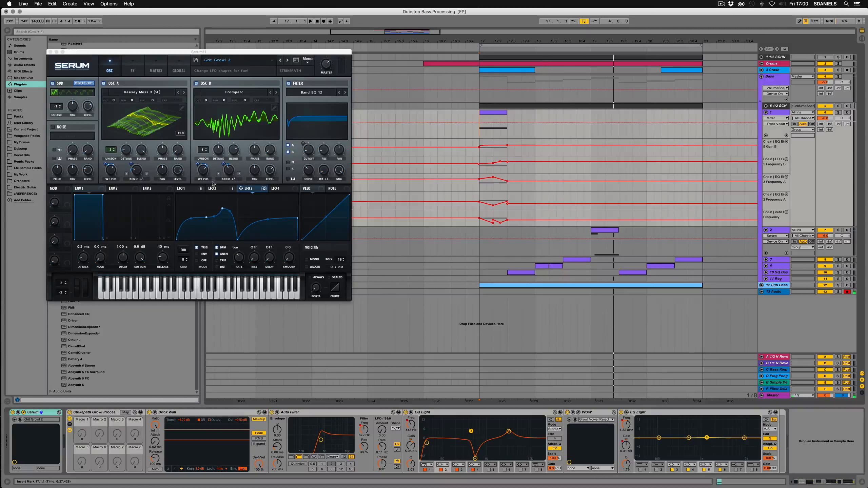
{"action": "left_click", "coordinate": [130, 71]}
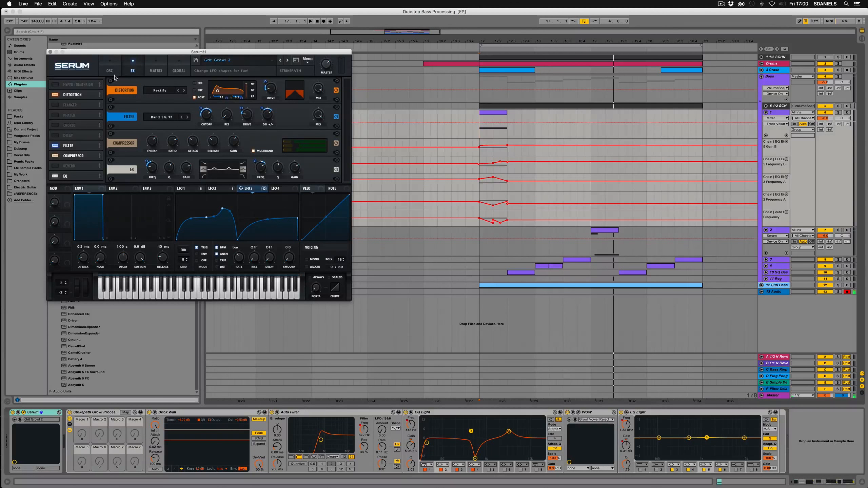
{"action": "left_click", "coordinate": [187, 189]}
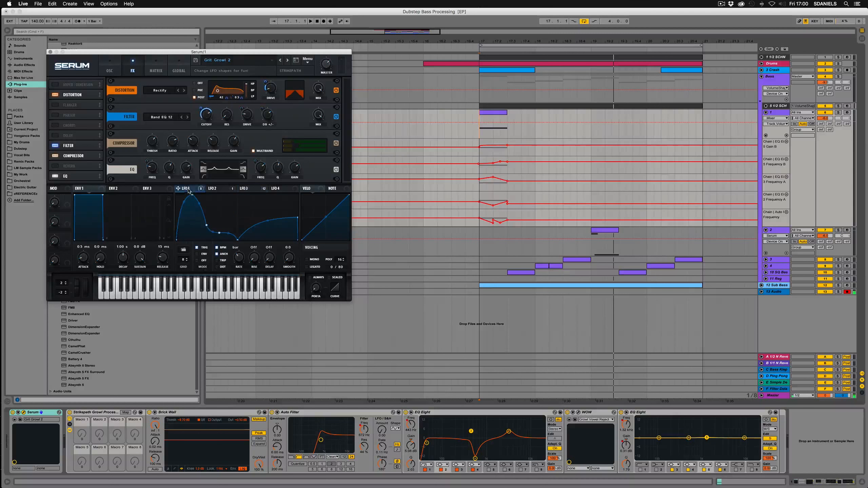
{"action": "left_click", "coordinate": [247, 190]}
{"action": "left_click", "coordinate": [190, 191]}
{"action": "left_click", "coordinate": [110, 72]}
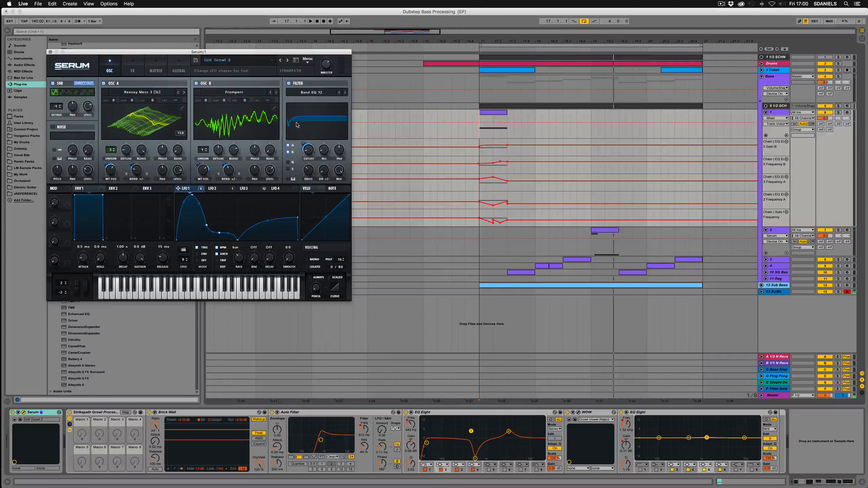
{"action": "left_click", "coordinate": [133, 70]}
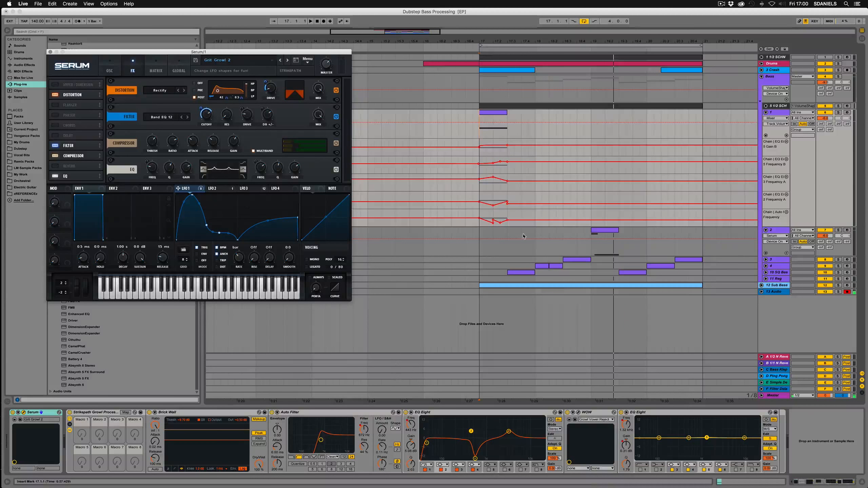
- Bypass the Strikepath Growl Processor rack on track 1 and play the bass from 17.1.1 to hear the unprocessed sound
{"action": "key", "text": "space"}
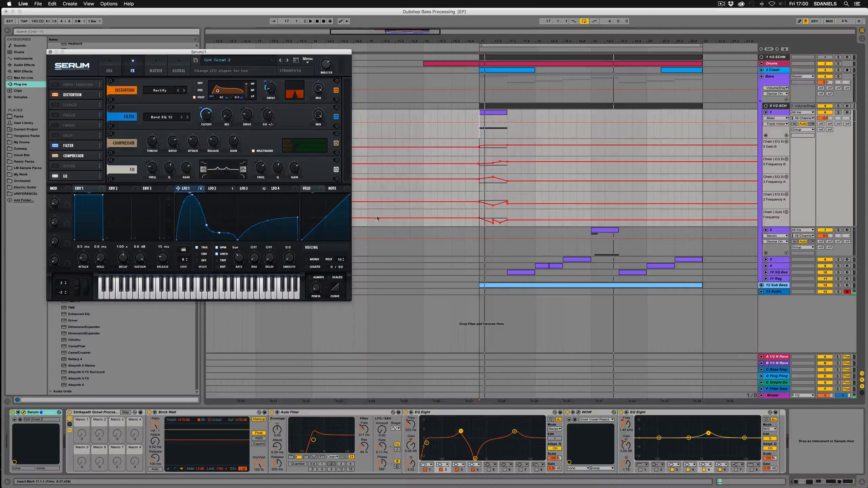
{"action": "left_click", "coordinate": [70, 413]}
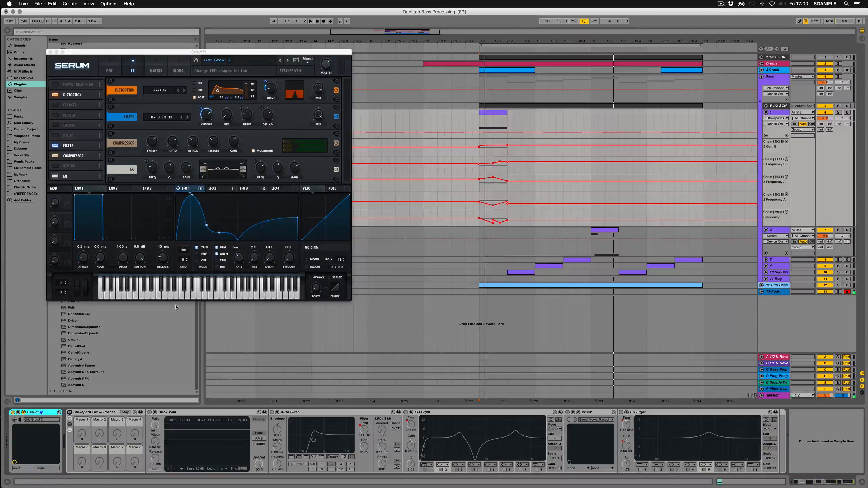
{"action": "left_click", "coordinate": [478, 125]}
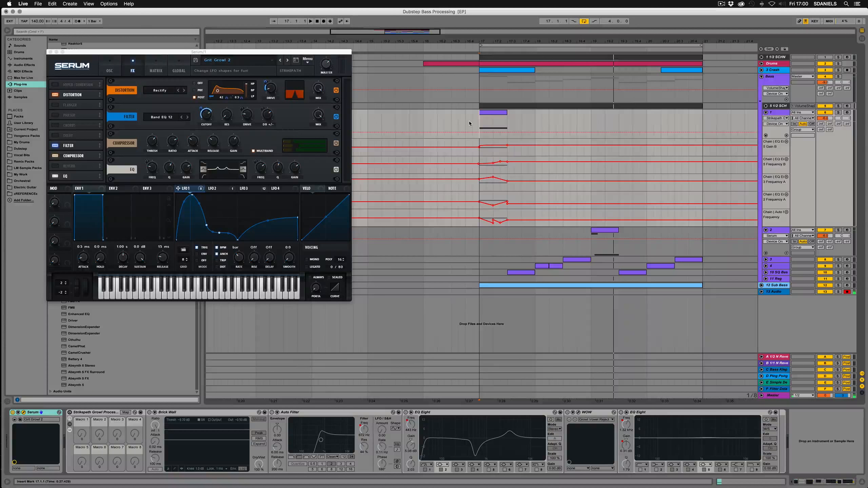
{"action": "key", "text": "space"}
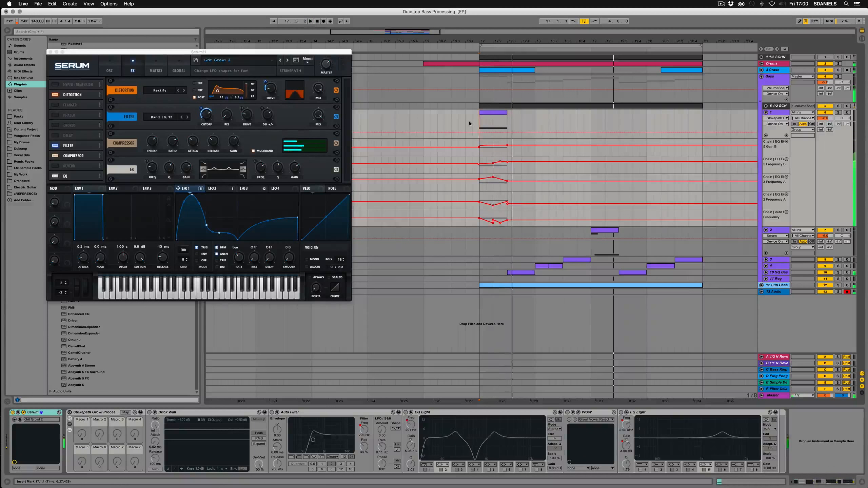
{"action": "key", "text": "space"}
{"action": "key", "text": "space"}
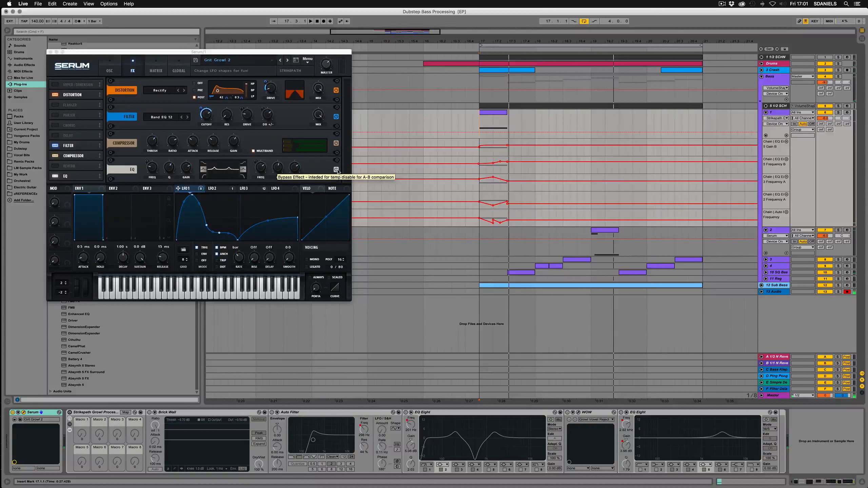
- Try the bypass of Serum's EQ effect and play the bass from 17.1.1
{"action": "left_click", "coordinate": [337, 171]}
{"action": "key", "text": "space"}
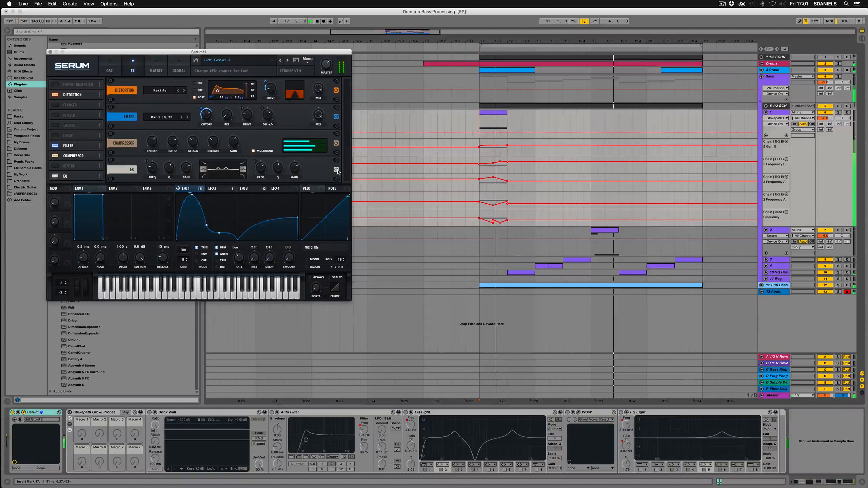
{"action": "key", "text": "space"}
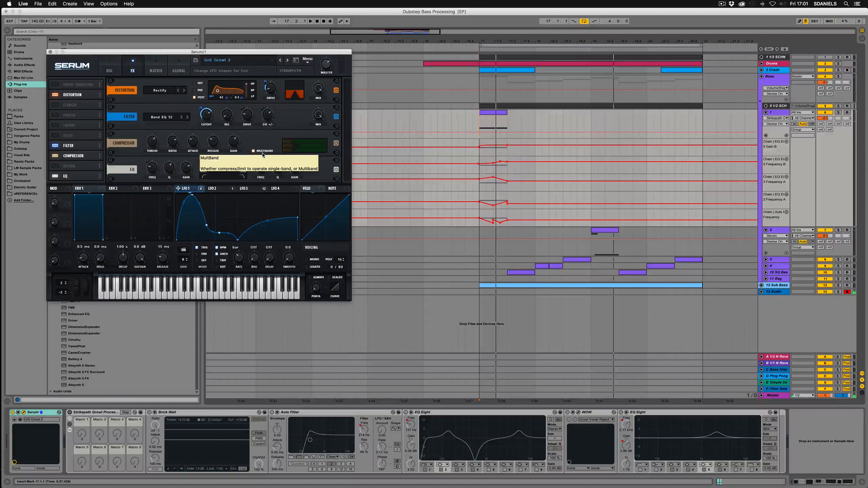
- Review Serum's oscillators, LFO 2 shape and modulation matrix, and close the synth window
{"action": "left_click", "coordinate": [111, 70]}
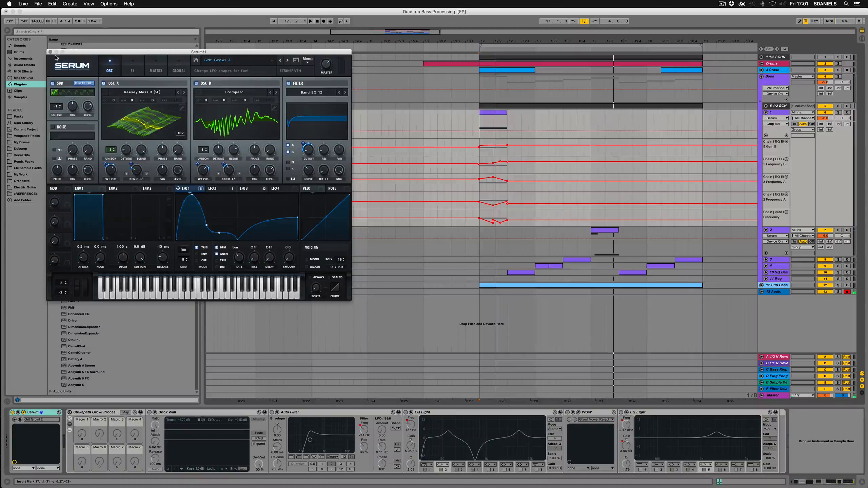
{"action": "left_click", "coordinate": [225, 190]}
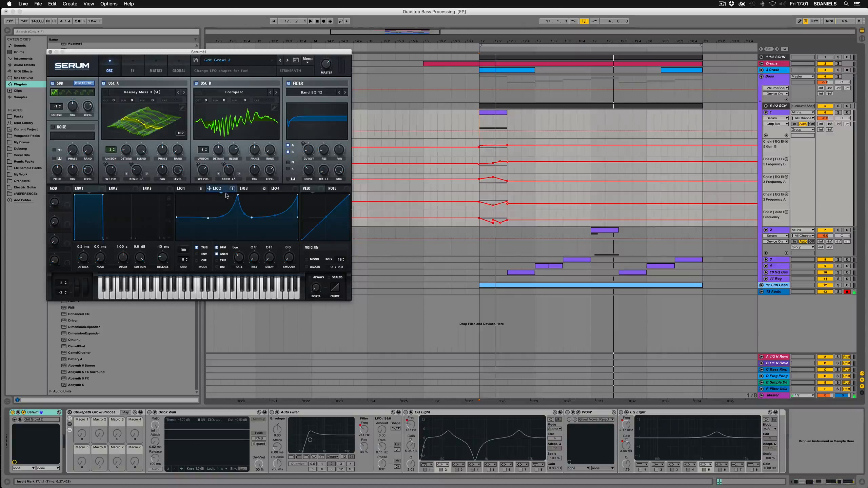
{"action": "left_click", "coordinate": [151, 67]}
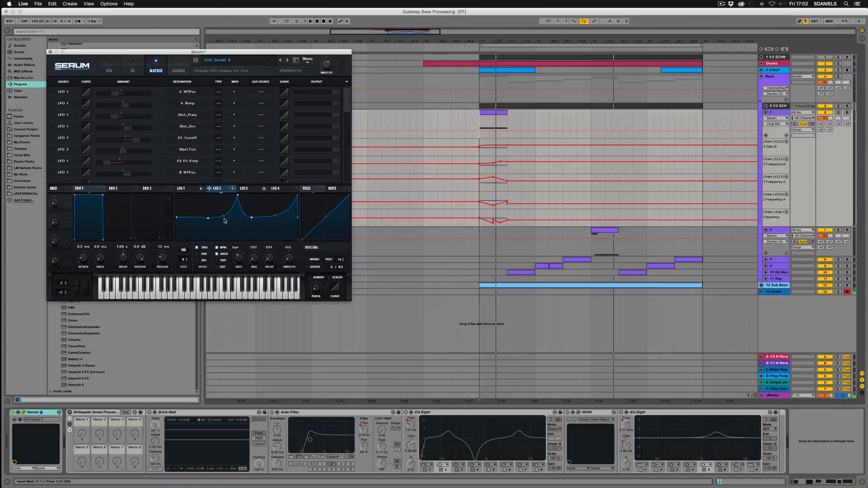
{"action": "left_click", "coordinate": [110, 75]}
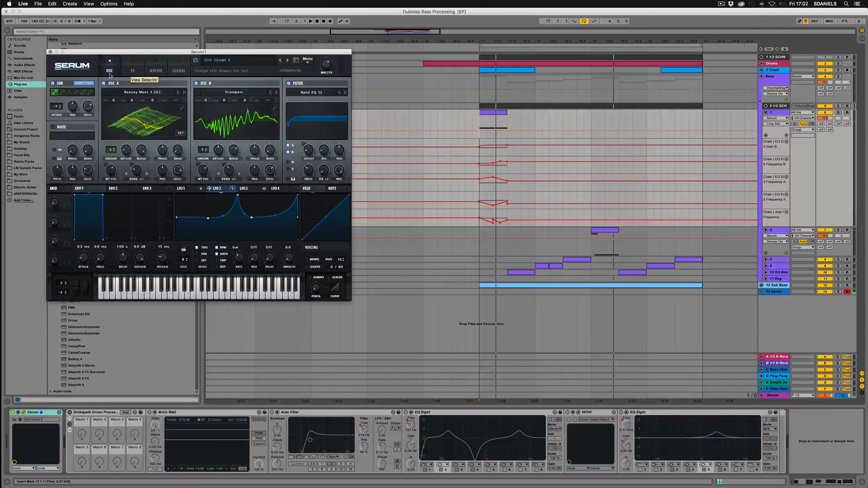
{"action": "left_click", "coordinate": [50, 52]}
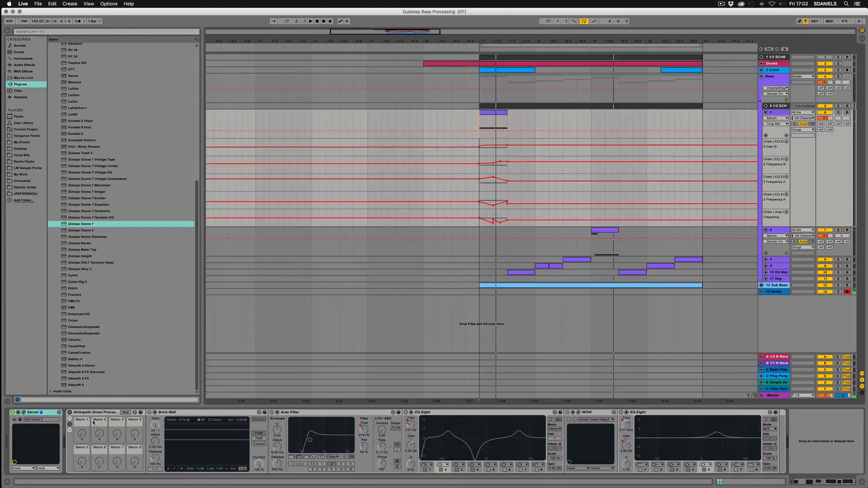
- Reactivate the Strikepath Growl Processor rack and turn off its devices after Brick Wall, including Auto Filter and both EQ Eights
{"action": "left_click", "coordinate": [70, 413]}
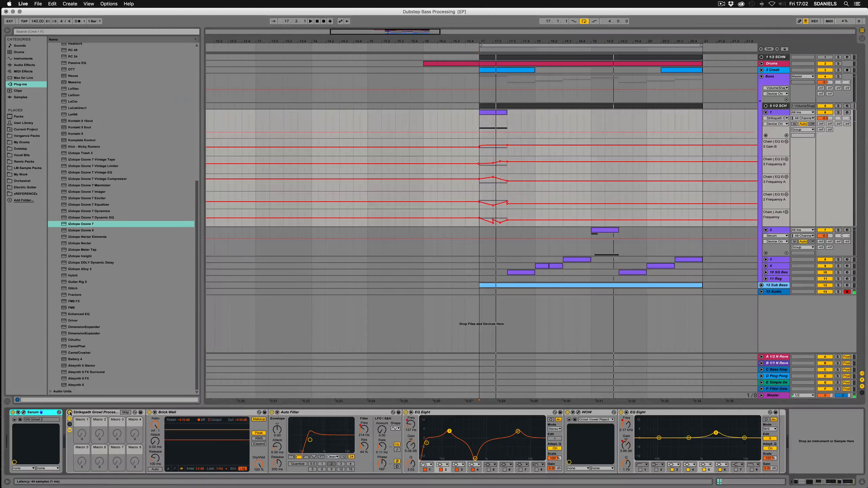
{"action": "left_click", "coordinate": [272, 413]}
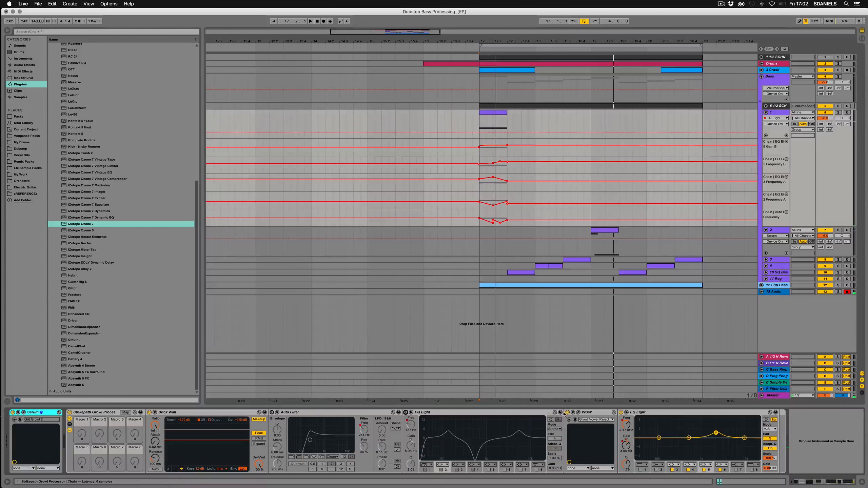
{"action": "left_click", "coordinate": [620, 412]}
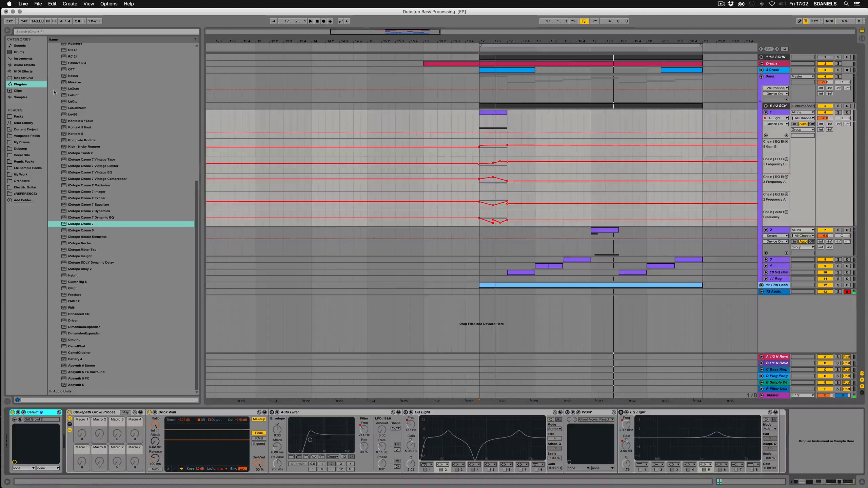
- Locate the Brick Wall compressor preset among the audio effects and display track 10's device chain
{"action": "left_click", "coordinate": [25, 65]}
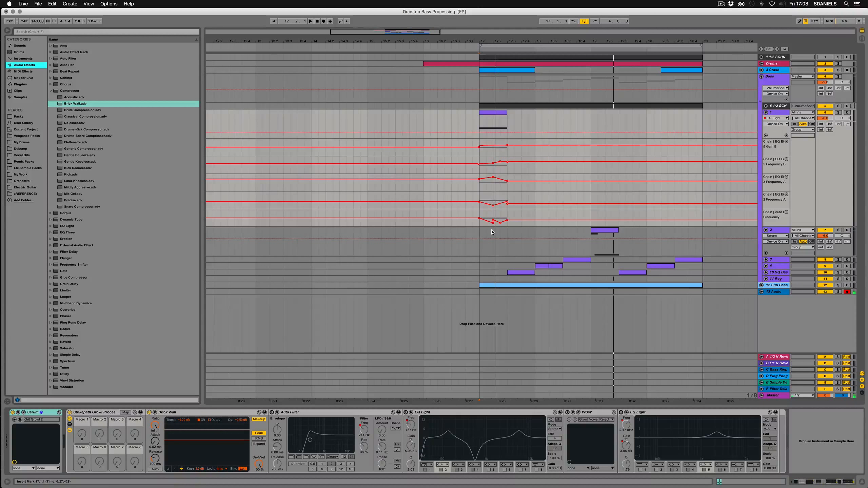
{"action": "left_click", "coordinate": [488, 245]}
{"action": "left_click", "coordinate": [487, 259]}
{"action": "left_click", "coordinate": [485, 273]}
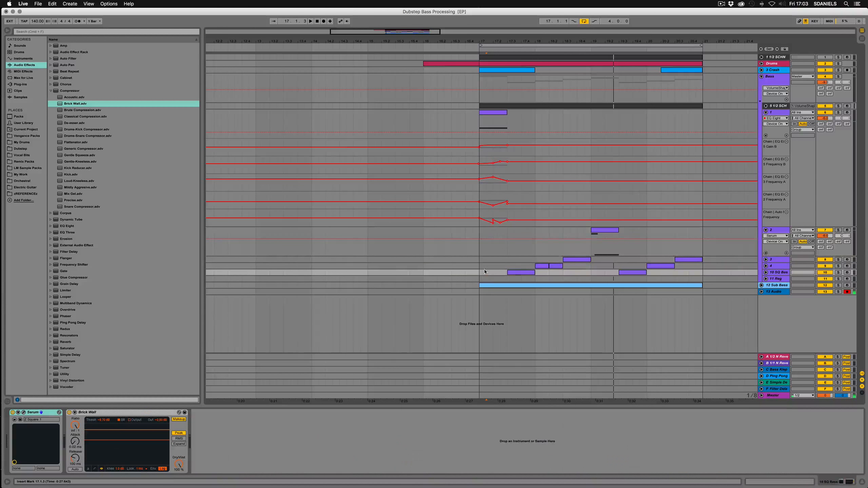
- Play track 1's growl bass from 17.1.1 and turn on the Auto Filter in its effect rack
{"action": "left_click", "coordinate": [478, 125]}
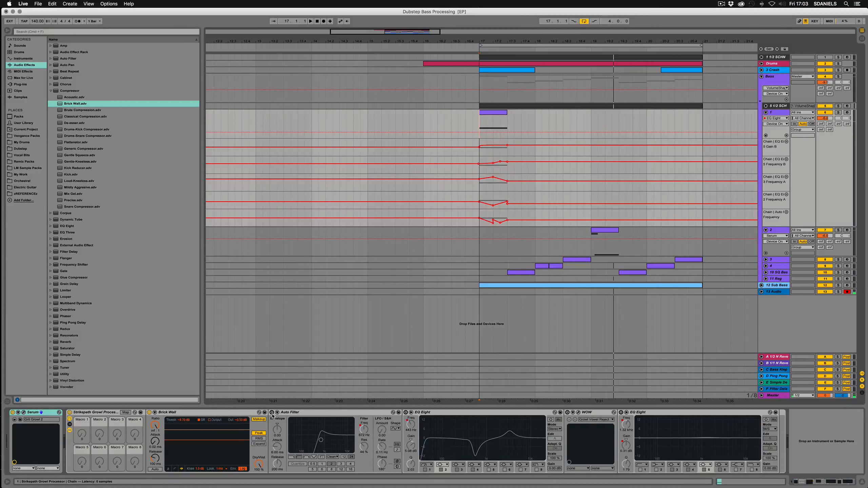
{"action": "key", "text": "space"}
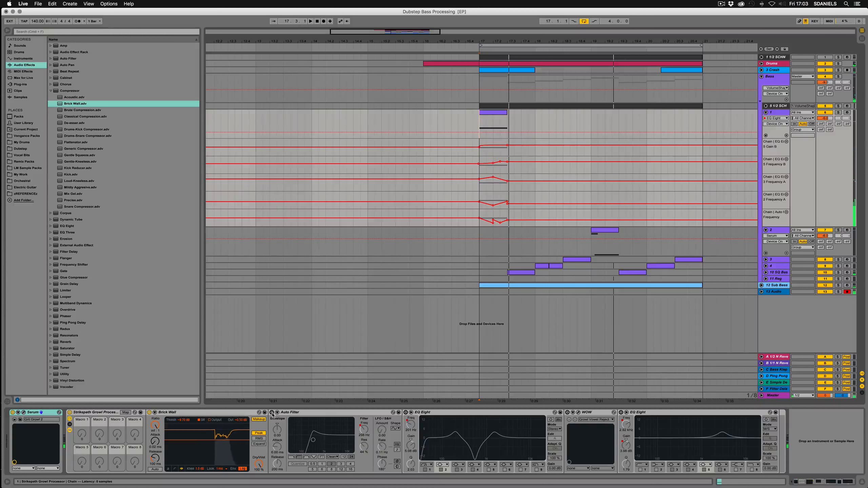
{"action": "left_click", "coordinate": [272, 415]}
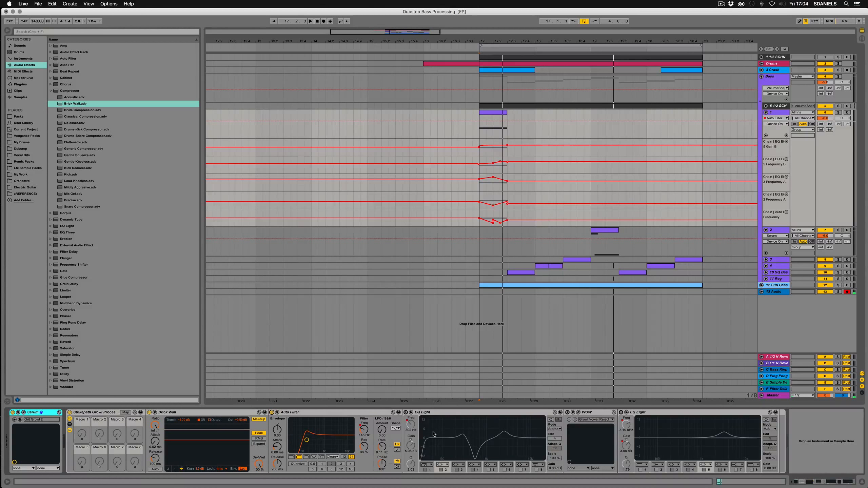
- Turn on the EQ Eight after Auto Filter, select its notch band, and compare the bass with the EQ bypassed and active
{"action": "left_click", "coordinate": [412, 416]}
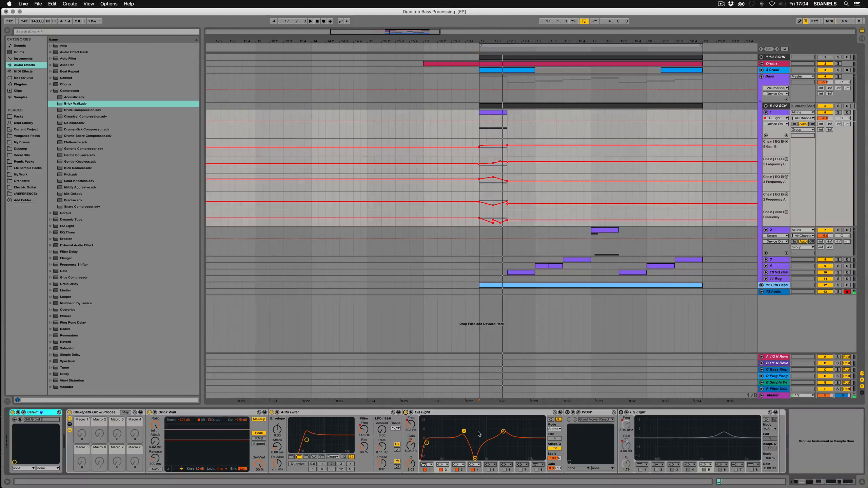
{"action": "left_click", "coordinate": [475, 459]}
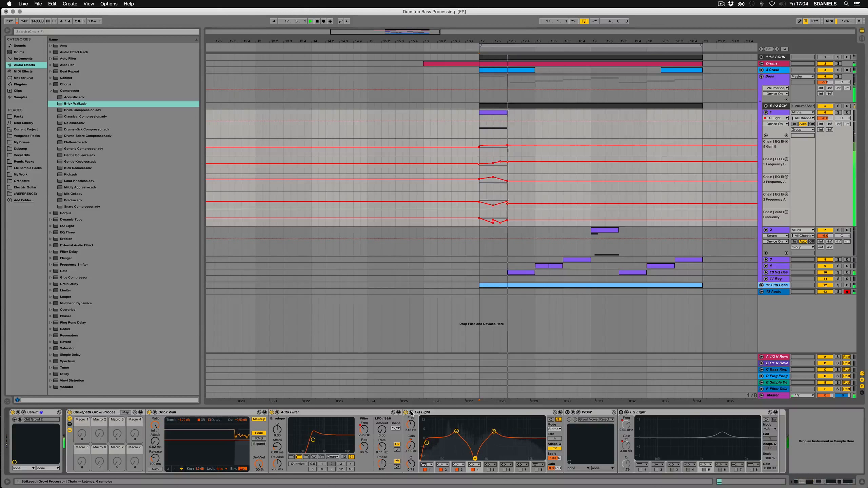
{"action": "left_click", "coordinate": [405, 413]}
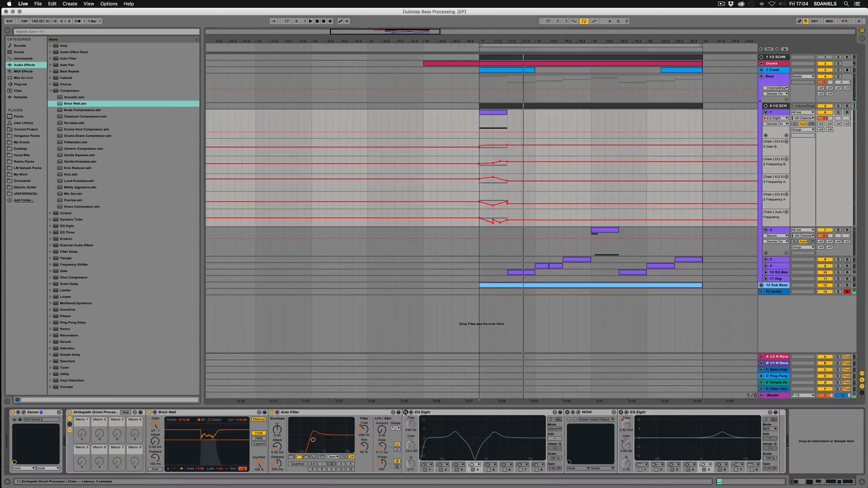
{"action": "left_click", "coordinate": [406, 413]}
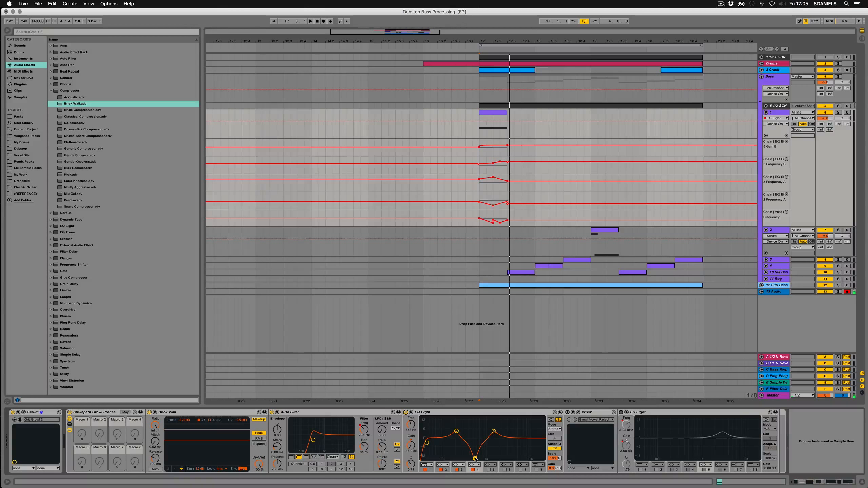
{"action": "key", "text": "space"}
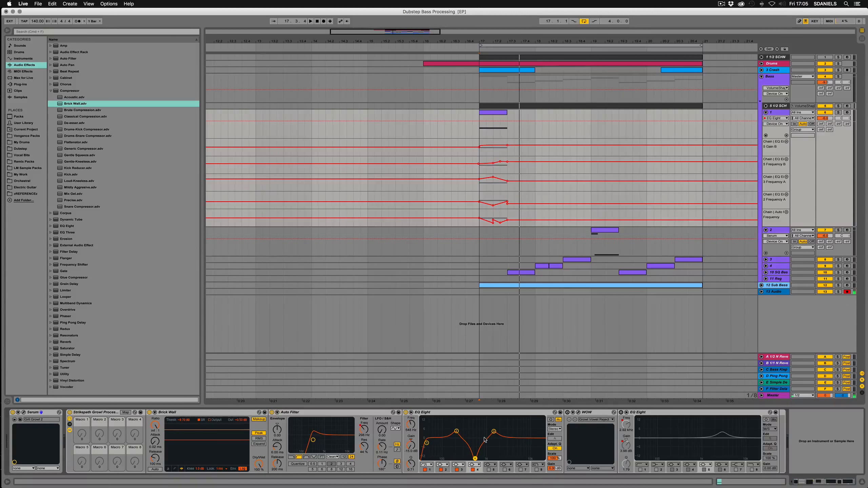
- Turn on the WOW plug-in, open its window clear of the clips, and compare the growl with it bypassed and active
{"action": "left_click", "coordinate": [572, 414]}
{"action": "left_click", "coordinate": [578, 413]}
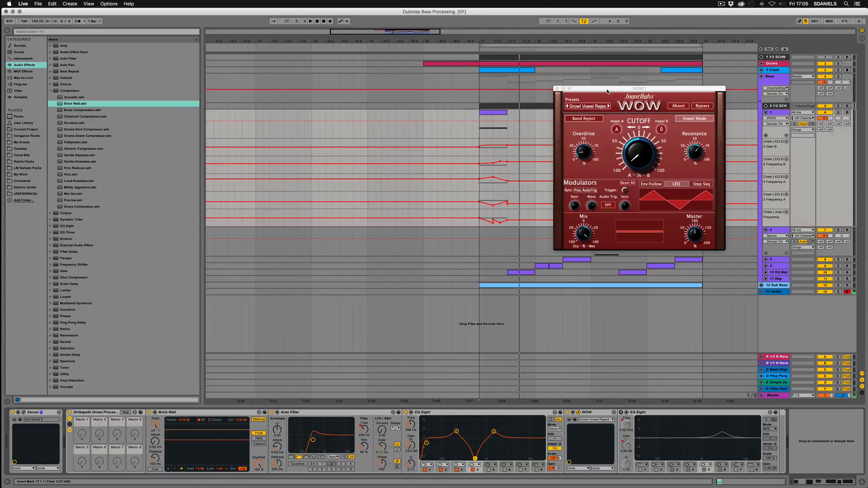
{"action": "left_click_drag", "start_coordinate": [599, 88], "coordinate": [653, 72]}
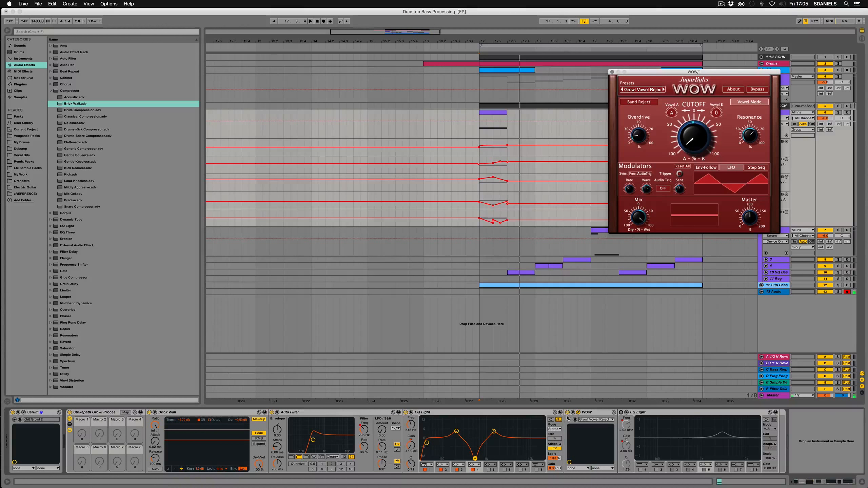
{"action": "left_click", "coordinate": [568, 413]}
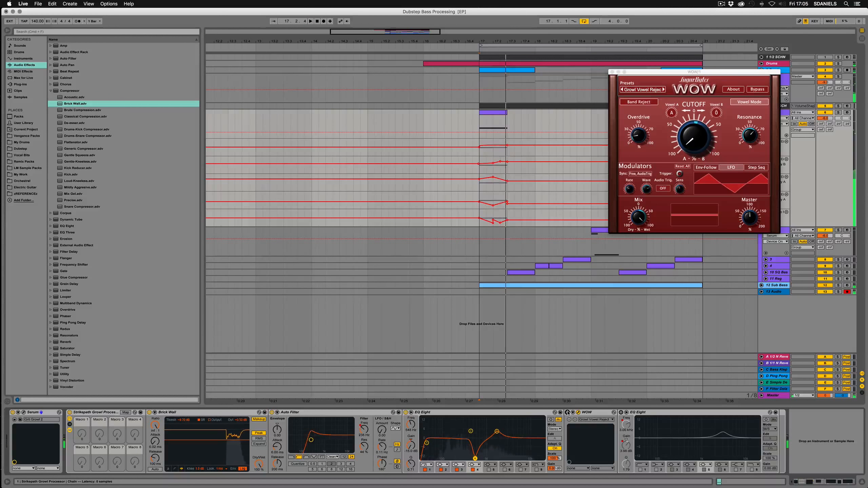
{"action": "left_click", "coordinate": [568, 413]}
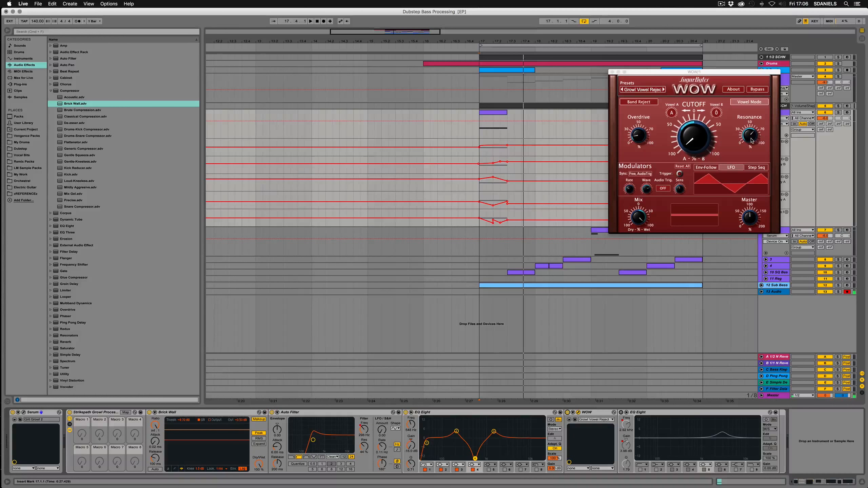
- Review WOW's modulation mixer and LFO rate, and close the plug-in window
{"action": "left_click", "coordinate": [715, 140]}
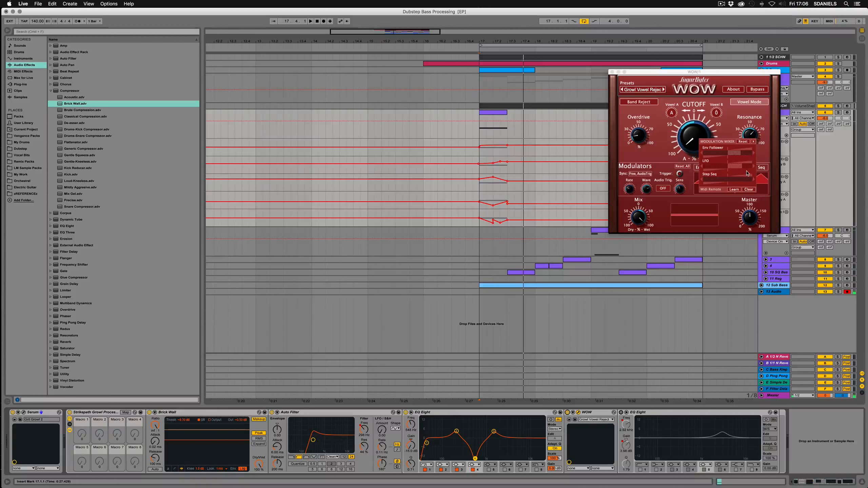
{"action": "left_click", "coordinate": [667, 156]}
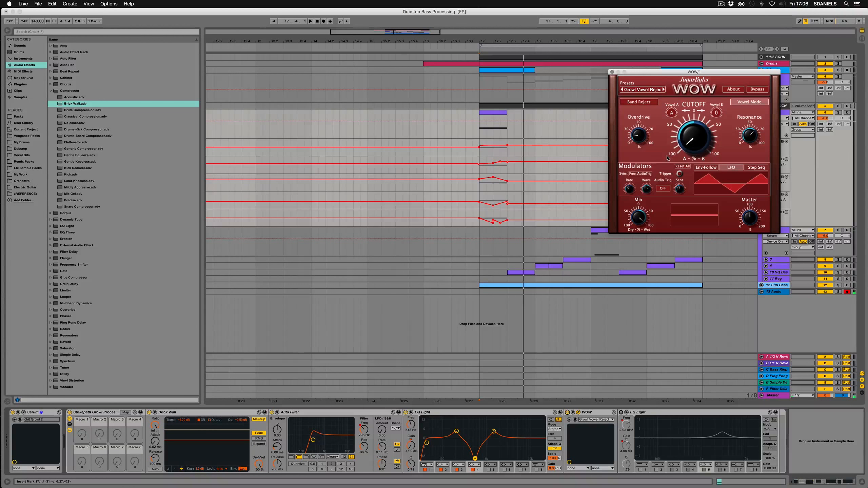
{"action": "left_click", "coordinate": [632, 192]}
{"action": "left_click", "coordinate": [612, 72]}
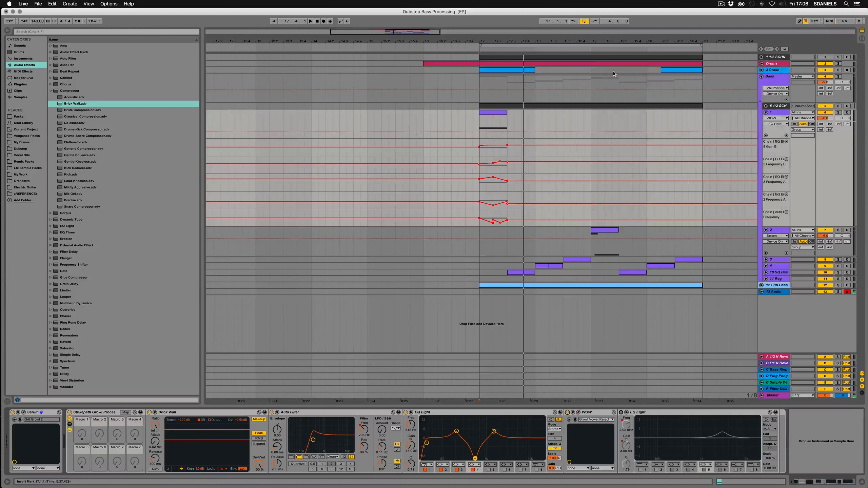
- Turn on the EQ Eight after WOW and audition the bass with this last EQ bypassed and active
{"action": "left_click", "coordinate": [620, 413]}
{"action": "left_click", "coordinate": [623, 413]}
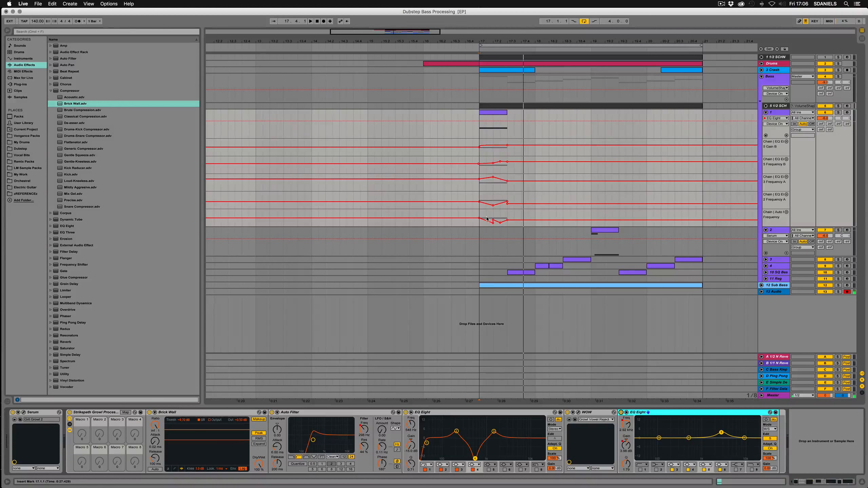
{"action": "left_click", "coordinate": [621, 413]}
{"action": "left_click", "coordinate": [621, 413]}
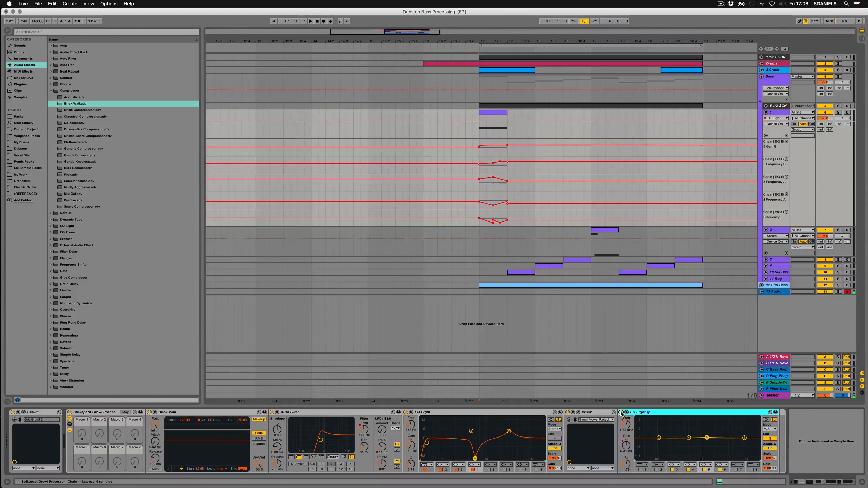
{"action": "key", "text": "space"}
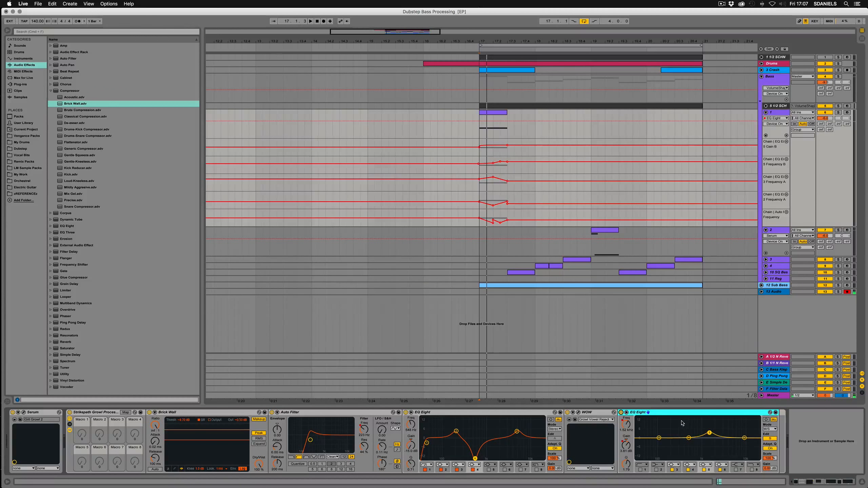
- Solo and unfold track 3, audition its clip from 18.3.1, and remove the solo
{"action": "left_click", "coordinate": [574, 260]}
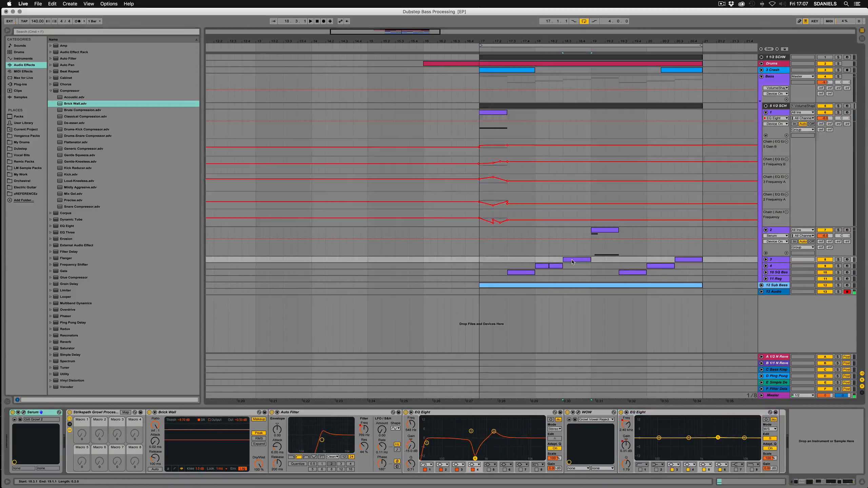
{"action": "left_click", "coordinate": [840, 261]}
{"action": "key", "text": "space"}
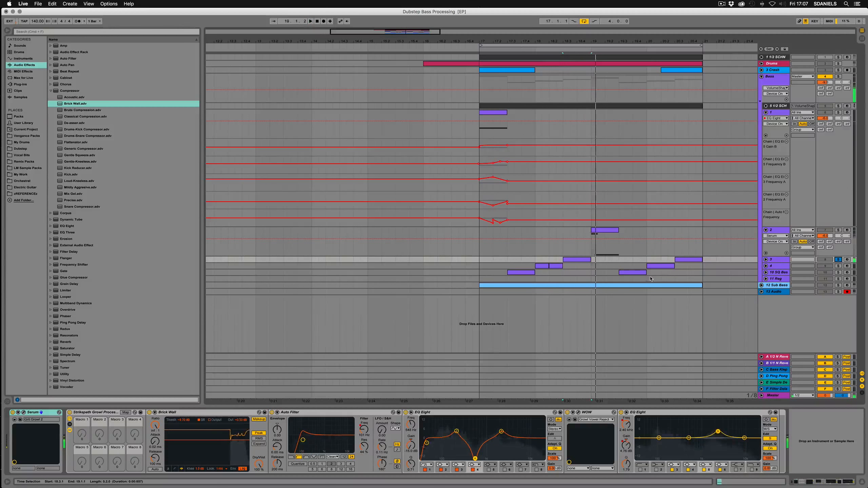
{"action": "key", "text": "space"}
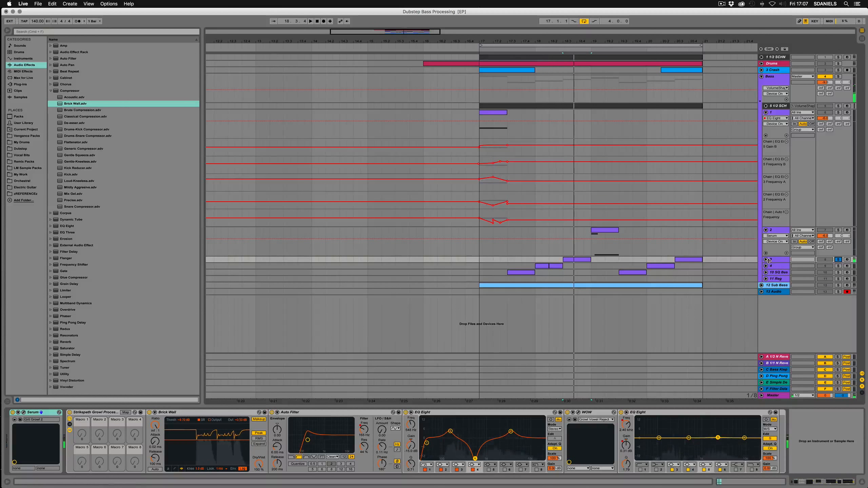
{"action": "left_click", "coordinate": [767, 260]}
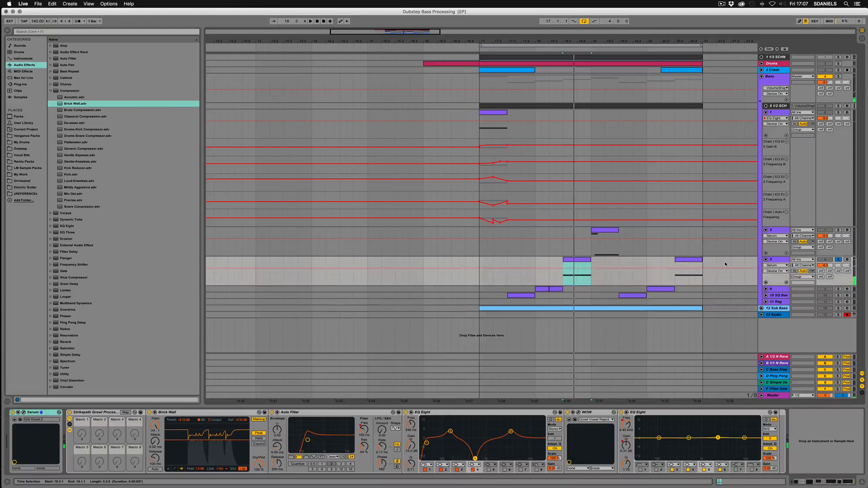
{"action": "left_click", "coordinate": [555, 280]}
{"action": "key", "text": "space"}
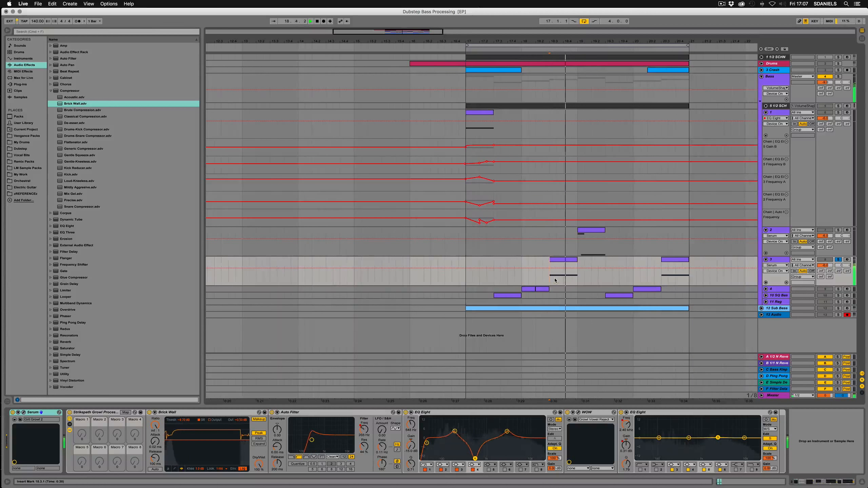
{"action": "key", "text": "space"}
{"action": "left_click", "coordinate": [838, 260]}
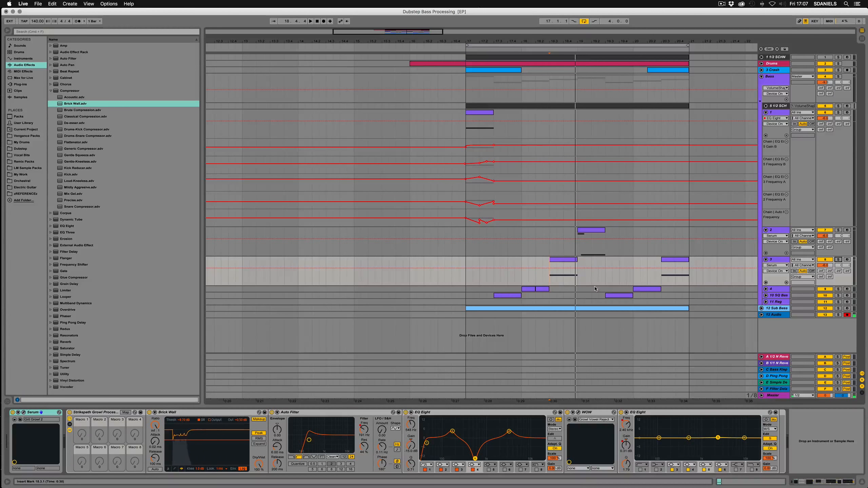
- Play the arrangement from track 4's clip at 18.1.1 and stop playback
{"action": "left_click", "coordinate": [527, 289]}
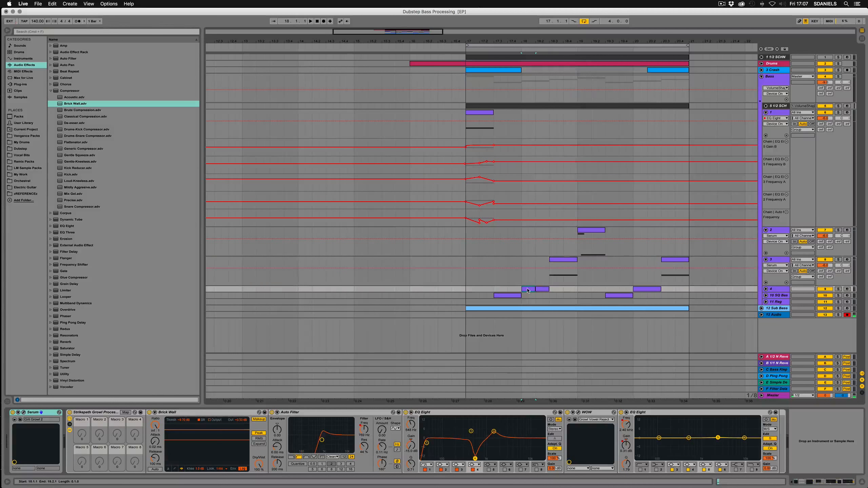
{"action": "key", "text": "space"}
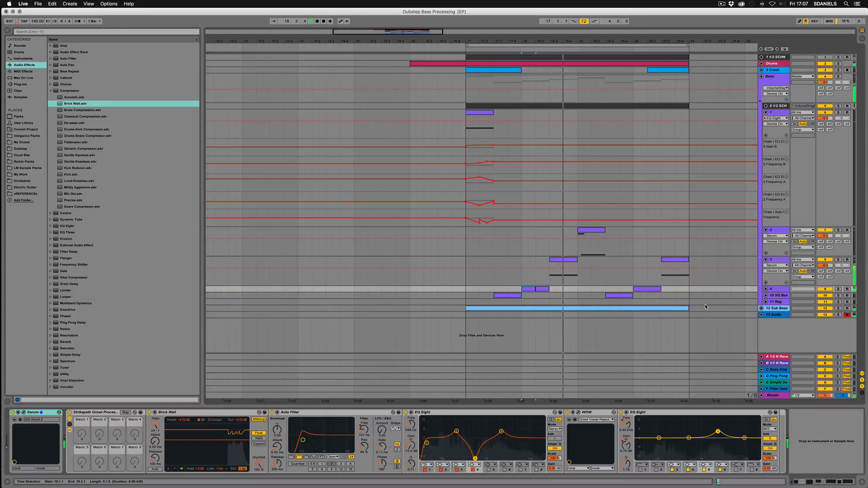
{"action": "key", "text": "space"}
{"action": "key", "text": "space"}
{"action": "key", "text": "space"}
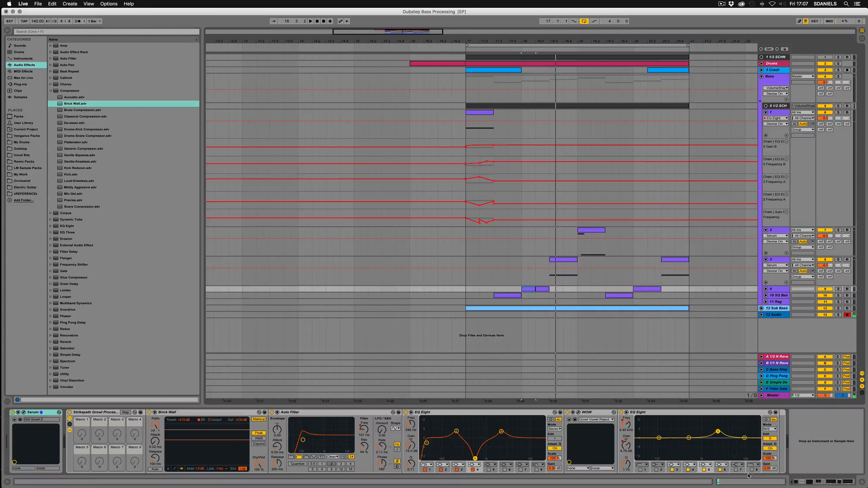
- Try moving the boosted band of the last EQ Eight, re-enable its automation, and fold tracks 2 and 3
{"action": "left_click_drag", "start_coordinate": [719, 432], "coordinate": [721, 431]}
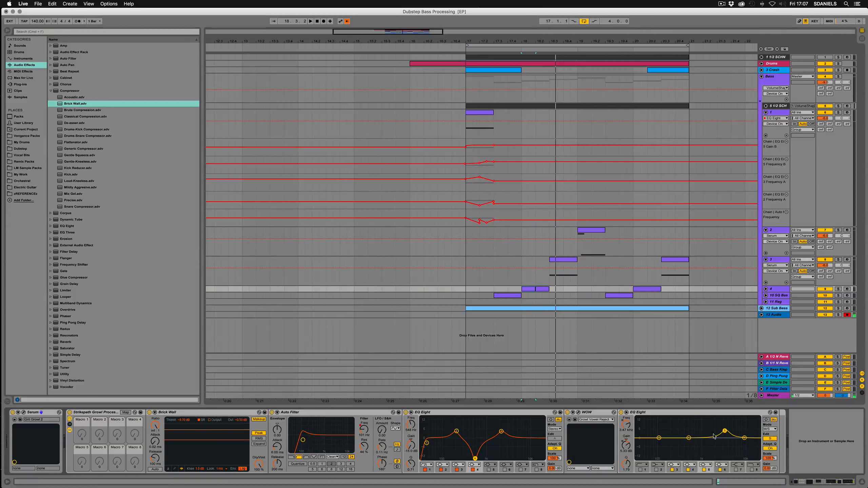
{"action": "left_click", "coordinate": [347, 21]}
{"action": "left_click", "coordinate": [766, 260]}
{"action": "left_click", "coordinate": [766, 230]}
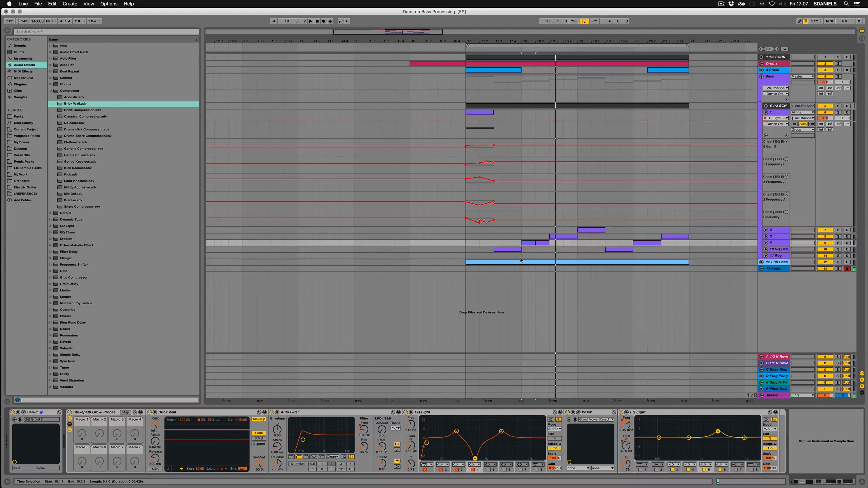
- Review the Grit Growl 2 patch in track 4's Serum window
{"action": "left_click", "coordinate": [23, 412]}
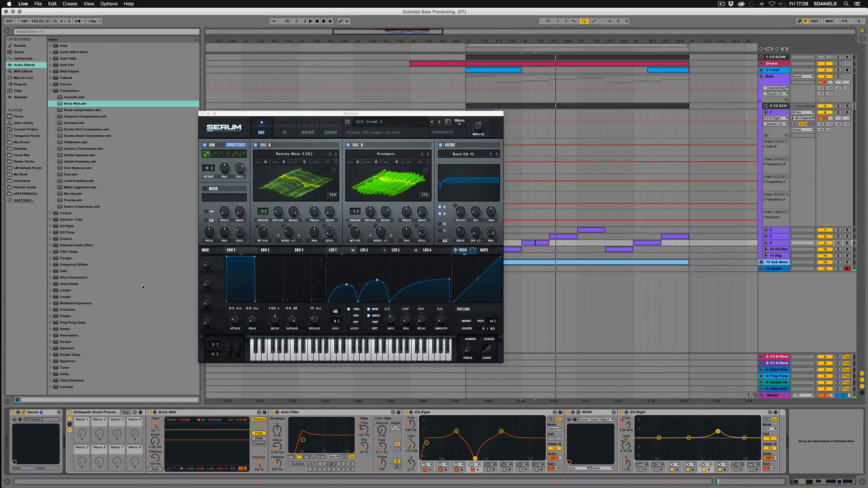
{"action": "left_click", "coordinate": [202, 113]}
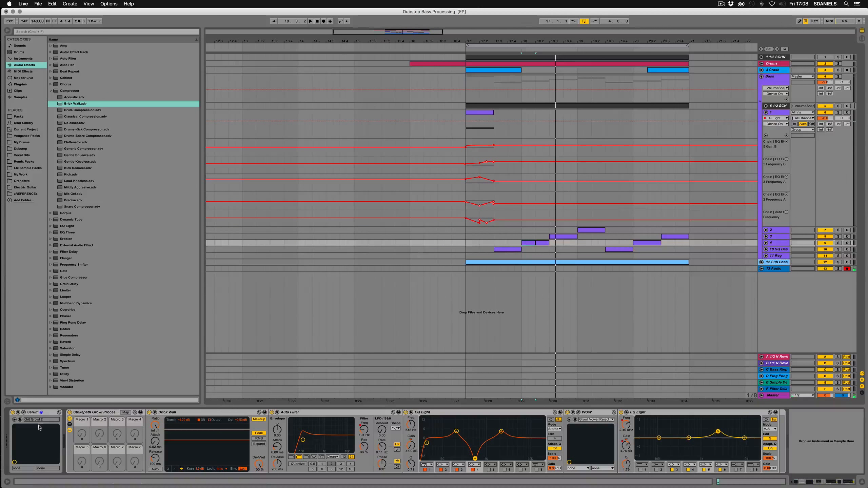
{"action": "left_click", "coordinate": [24, 413]}
{"action": "left_click", "coordinate": [41, 413]}
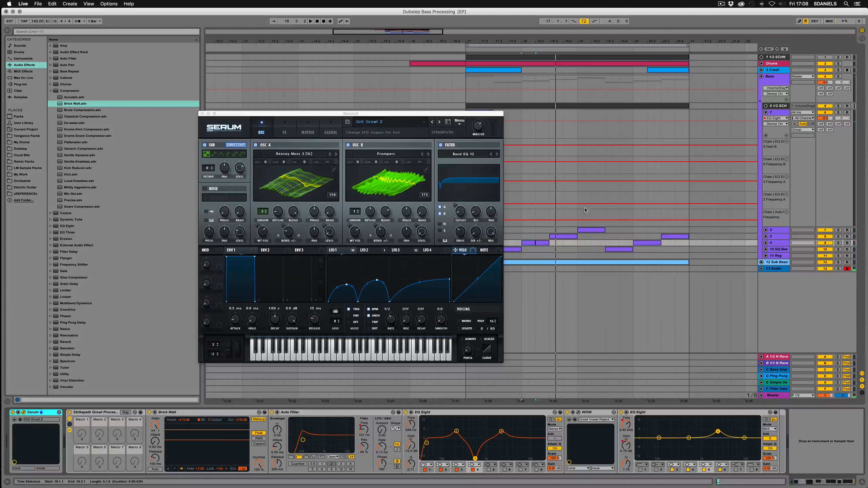
- Hide track 1's extra automation lanes, unfold tracks 2, 3 and 4, and move the Serum window clear of their clips
{"action": "left_click", "coordinate": [766, 135]}
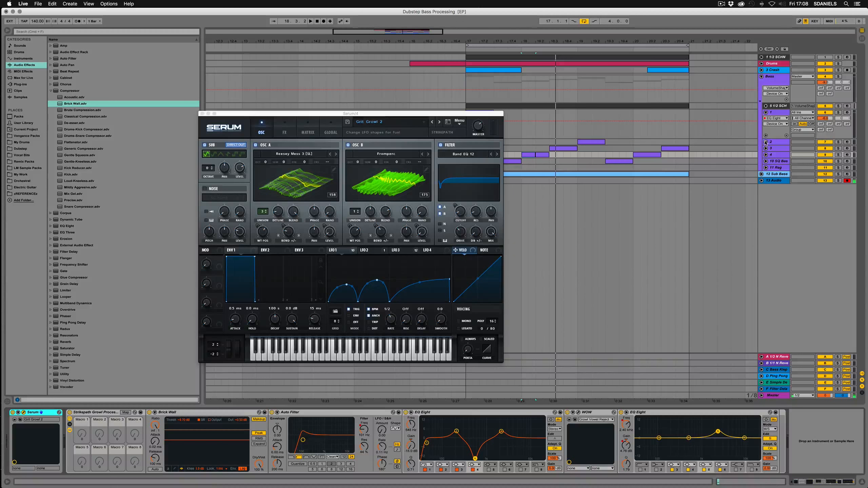
{"action": "left_click", "coordinate": [766, 142]}
{"action": "left_click", "coordinate": [766, 172]}
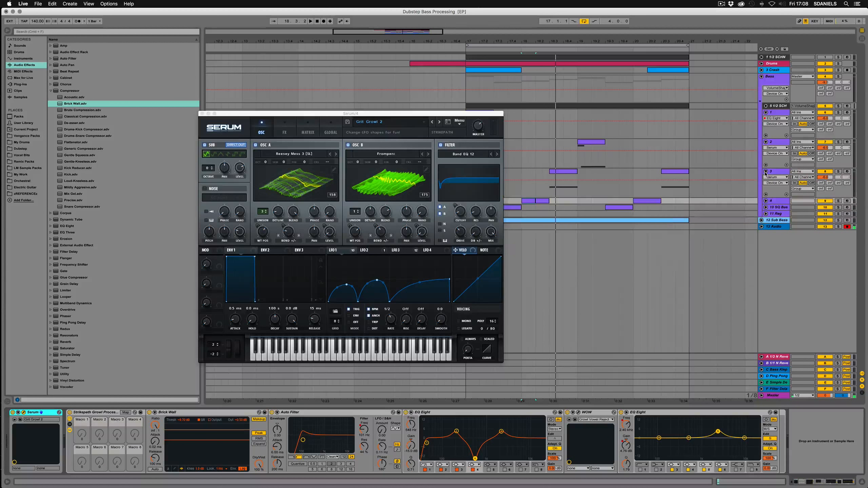
{"action": "left_click", "coordinate": [766, 201]}
{"action": "left_click_drag", "start_coordinate": [451, 115], "coordinate": [380, 75]}
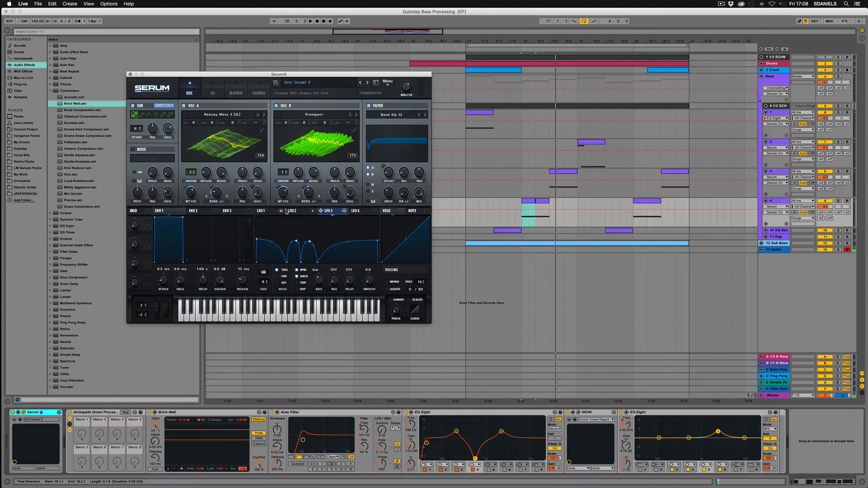
- Examine the LFO shapes of the Grit Growl 2 patch in track 4's Serum and track 3's Serum, and close the plugin window
{"action": "left_click", "coordinate": [324, 211]}
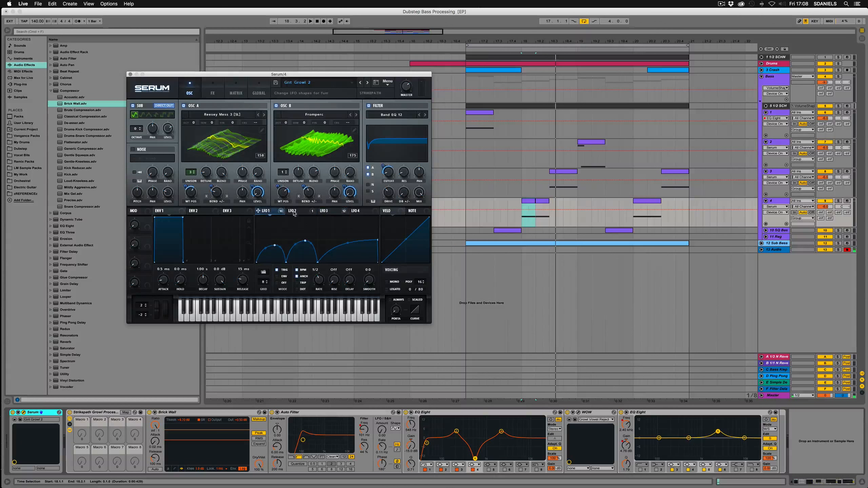
{"action": "left_click", "coordinate": [535, 188]}
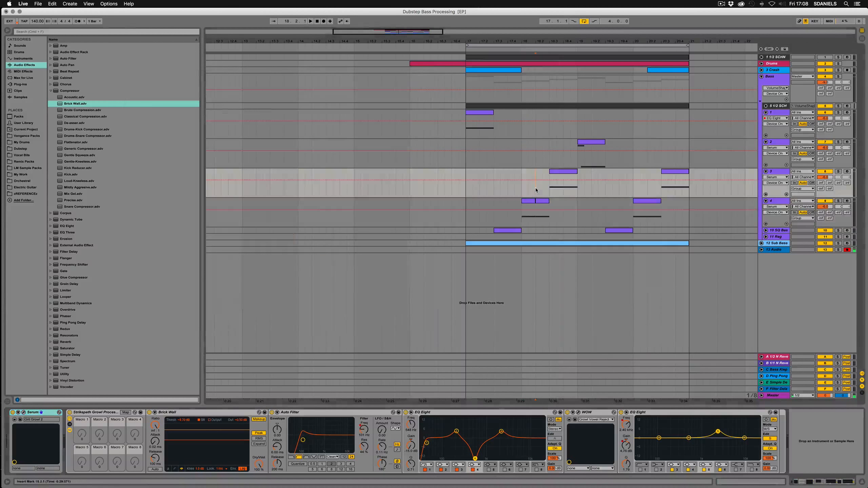
{"action": "left_click", "coordinate": [41, 413]}
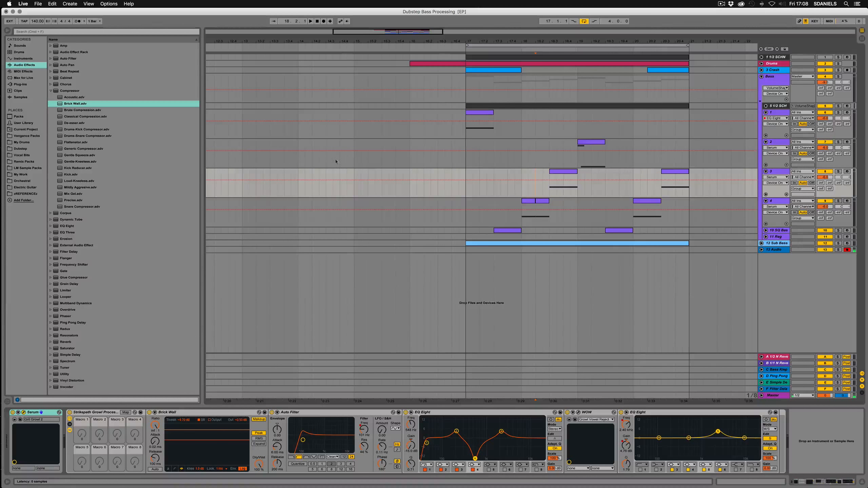
{"action": "left_click", "coordinate": [692, 178]}
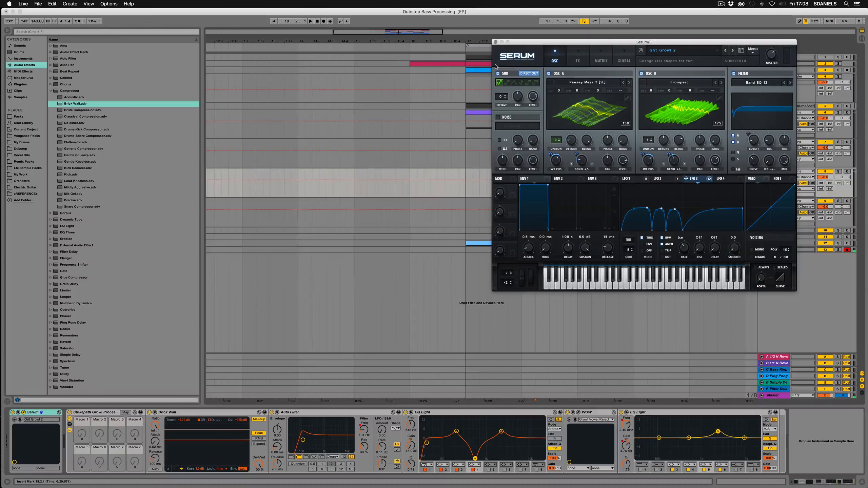
{"action": "left_click", "coordinate": [496, 42]}
- Compare the LFO shapes of the Grit Growl 2 patch in the Serum instances on tracks 2 and 1
{"action": "left_click", "coordinate": [563, 154]}
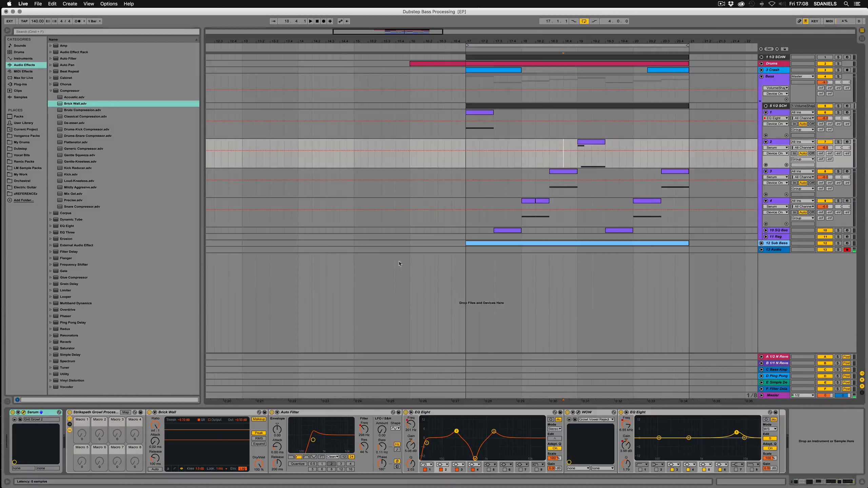
{"action": "left_click", "coordinate": [40, 412]}
{"action": "left_click", "coordinate": [309, 210]}
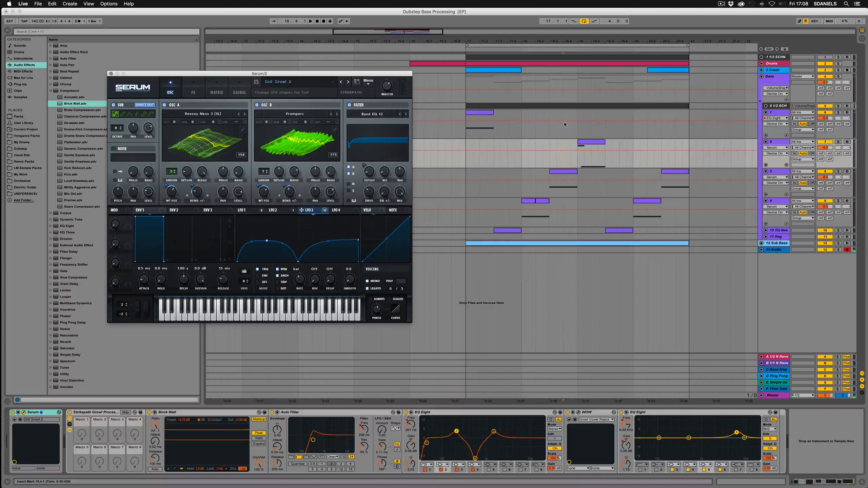
{"action": "left_click", "coordinate": [468, 129]}
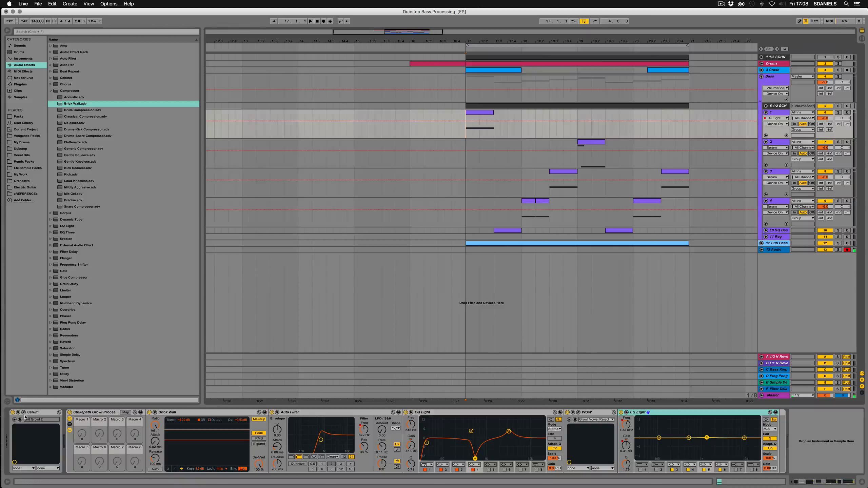
{"action": "left_click", "coordinate": [24, 412]}
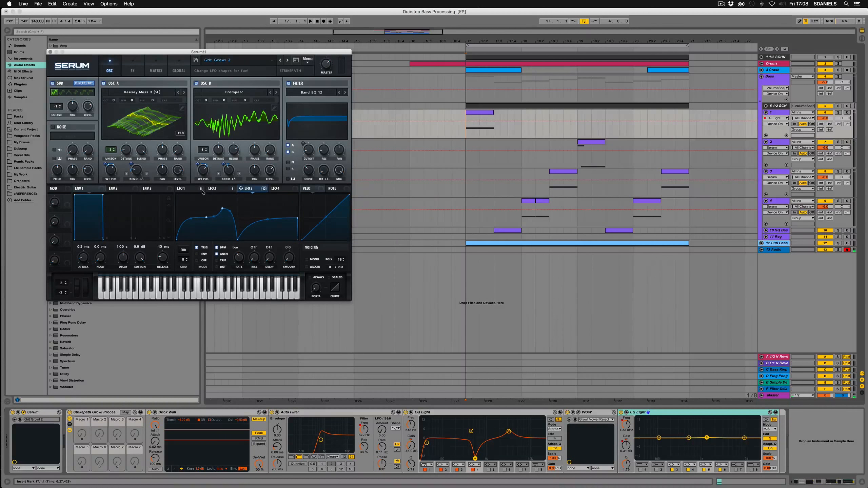
{"action": "left_click", "coordinate": [186, 188]}
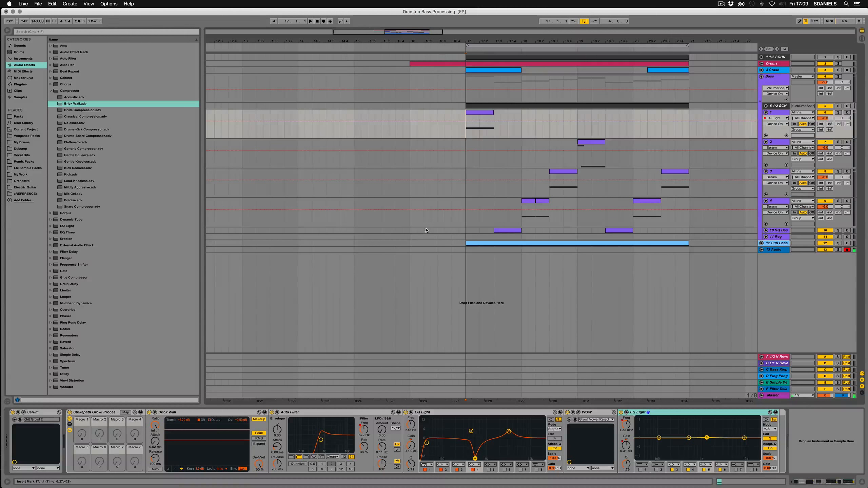
- Fold bass tracks 1, 2, 3 and 4 in the arrangement
{"action": "left_click", "coordinate": [765, 113]}
{"action": "left_click", "coordinate": [766, 119]}
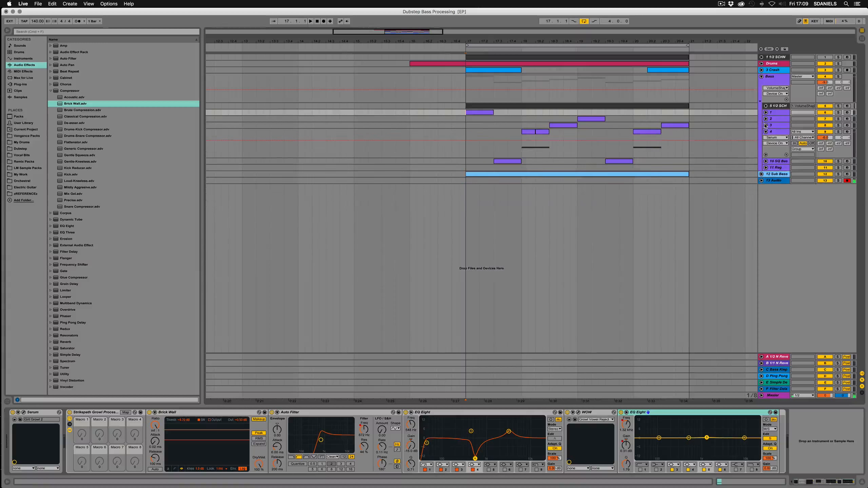
{"action": "left_click", "coordinate": [766, 125]}
{"action": "left_click", "coordinate": [767, 132]}
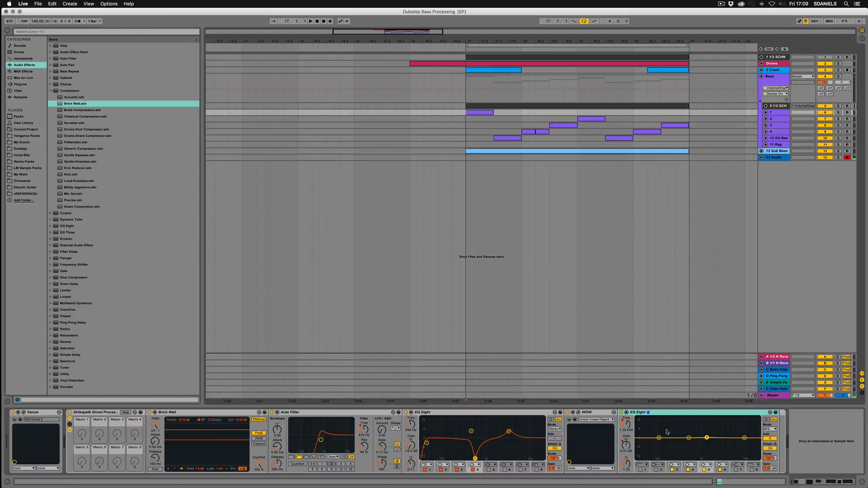
- Show the Bass group's devices and open its VolumeShaper4, moving the plugin window clear of the arrangement clips
{"action": "left_click", "coordinate": [477, 96]}
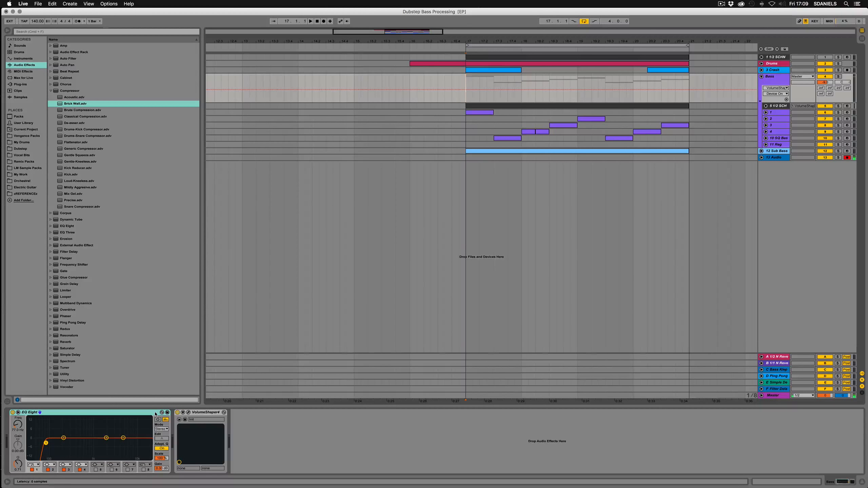
{"action": "left_click", "coordinate": [188, 412]}
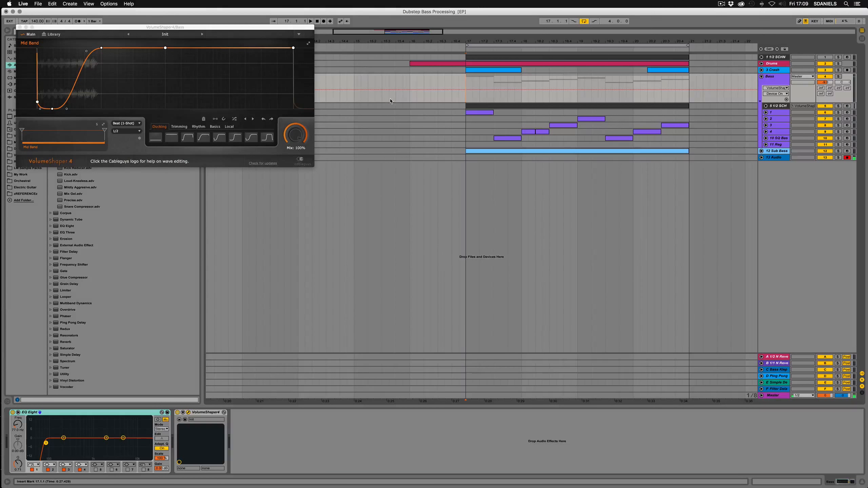
{"action": "left_click_drag", "start_coordinate": [172, 27], "coordinate": [309, 80]}
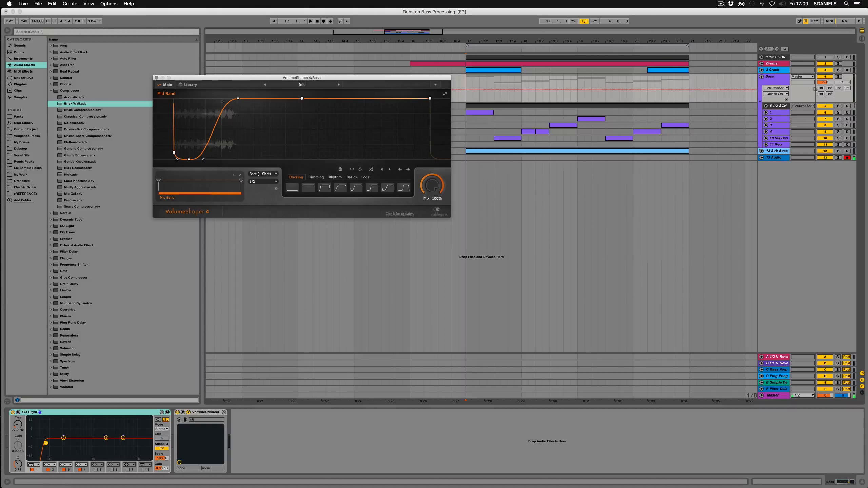
- Toggle solo on the Bass group and play from 17.1.1 with VolumeShaper4 bypassed, and again with it enabled
{"action": "left_click", "coordinate": [839, 77]}
{"action": "left_click", "coordinate": [841, 79]}
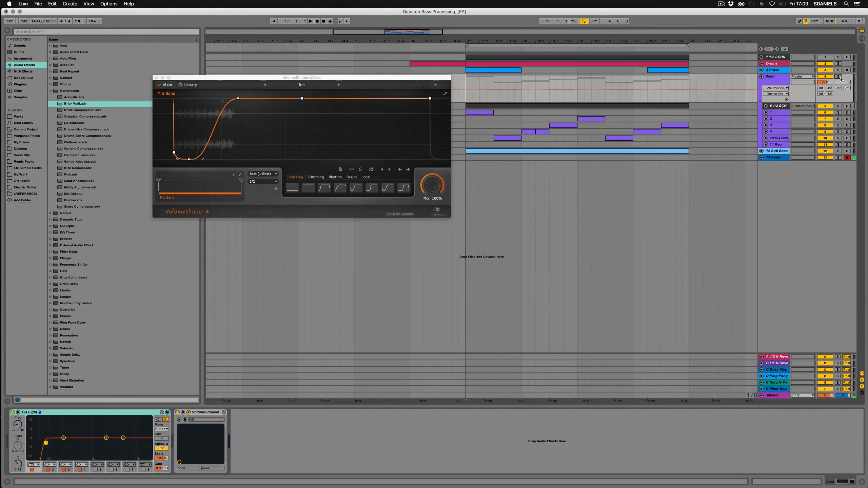
{"action": "left_click", "coordinate": [473, 90]}
{"action": "left_click", "coordinate": [178, 413]}
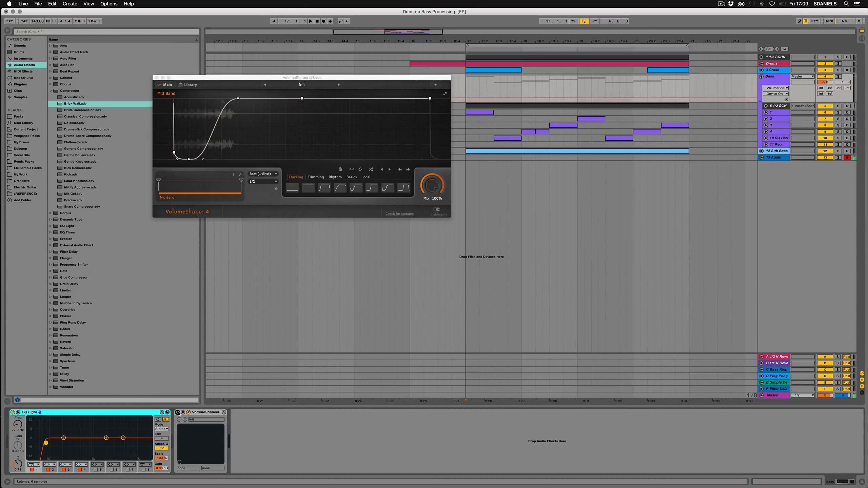
{"action": "key", "text": "space"}
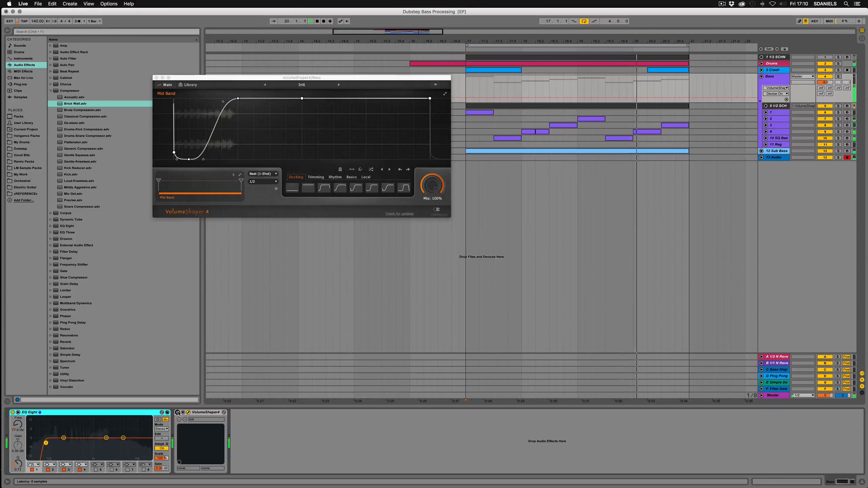
{"action": "key", "text": "space"}
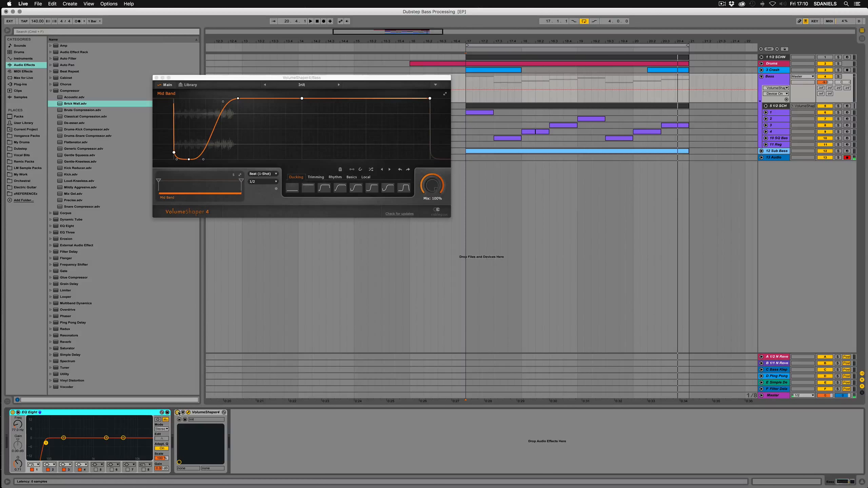
{"action": "key", "text": "space"}
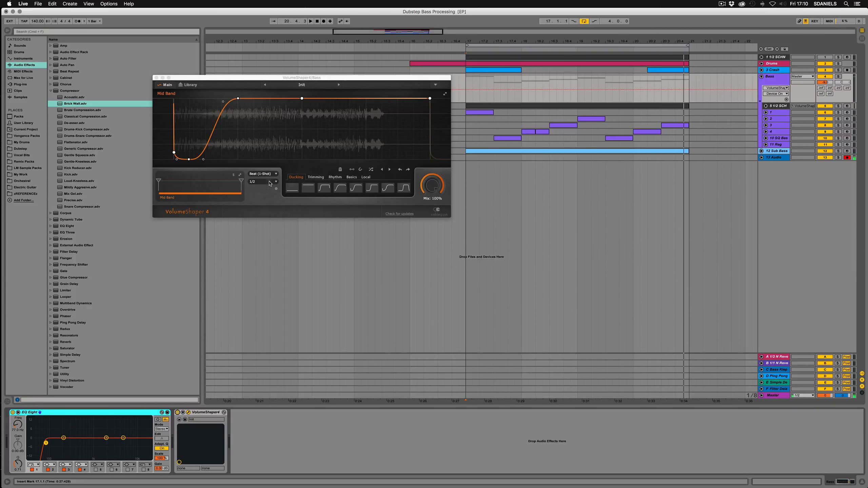
- Close the VolumeShaper4 window and review the low-cut EQ Eight on the Bass group and the Sub Bass track's device chain
{"action": "left_click", "coordinate": [157, 78]}
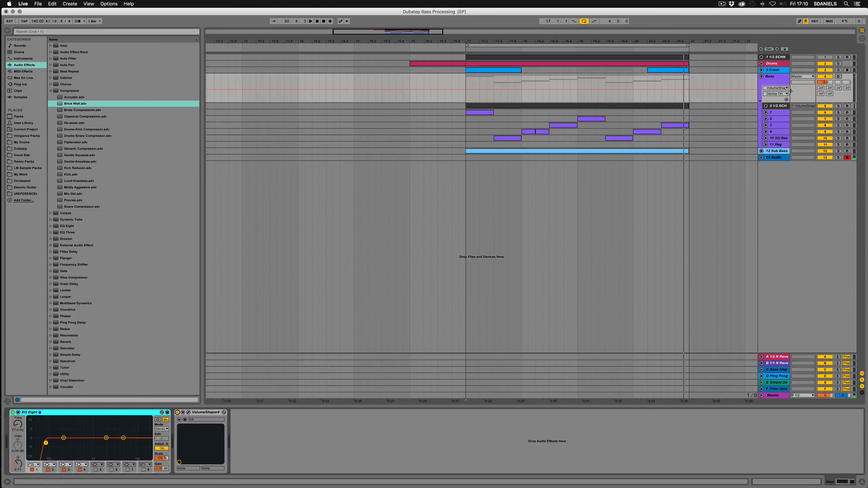
{"action": "left_click", "coordinate": [622, 107]}
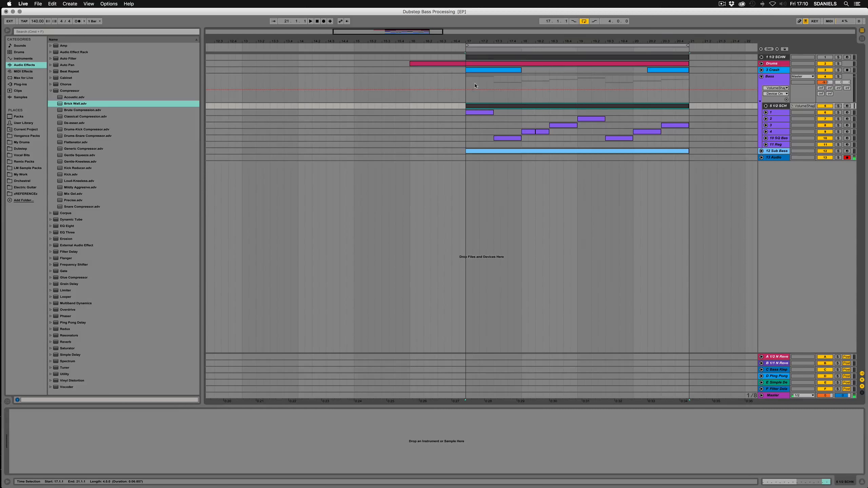
{"action": "left_click", "coordinate": [467, 99]}
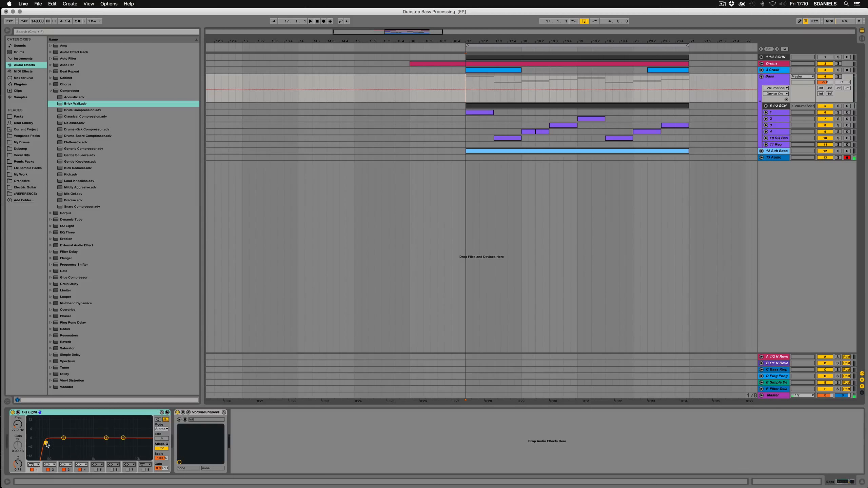
{"action": "left_click", "coordinate": [602, 152]}
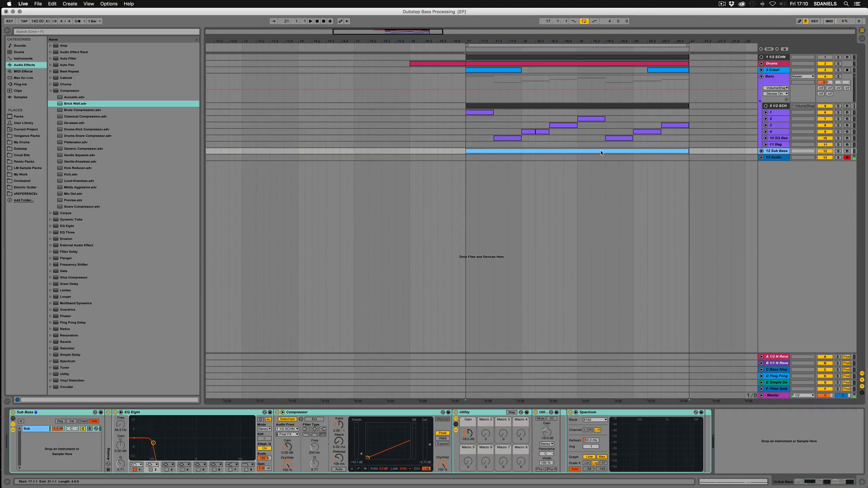